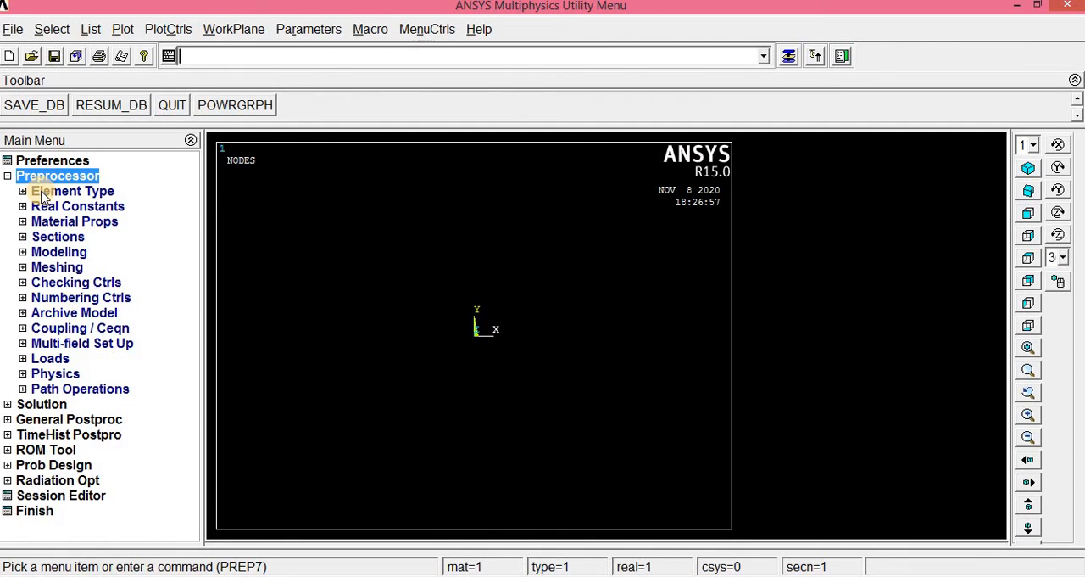
# - Add the structural Solid element type Quad 4 node 182 with reference number 1
pyautogui.click(42, 194)
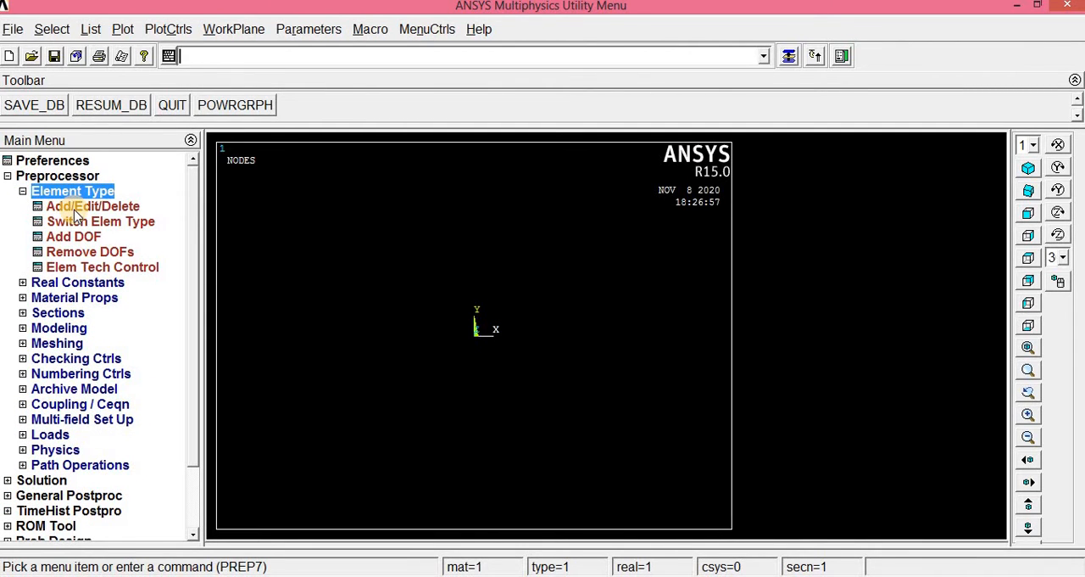
pyautogui.click(75, 208)
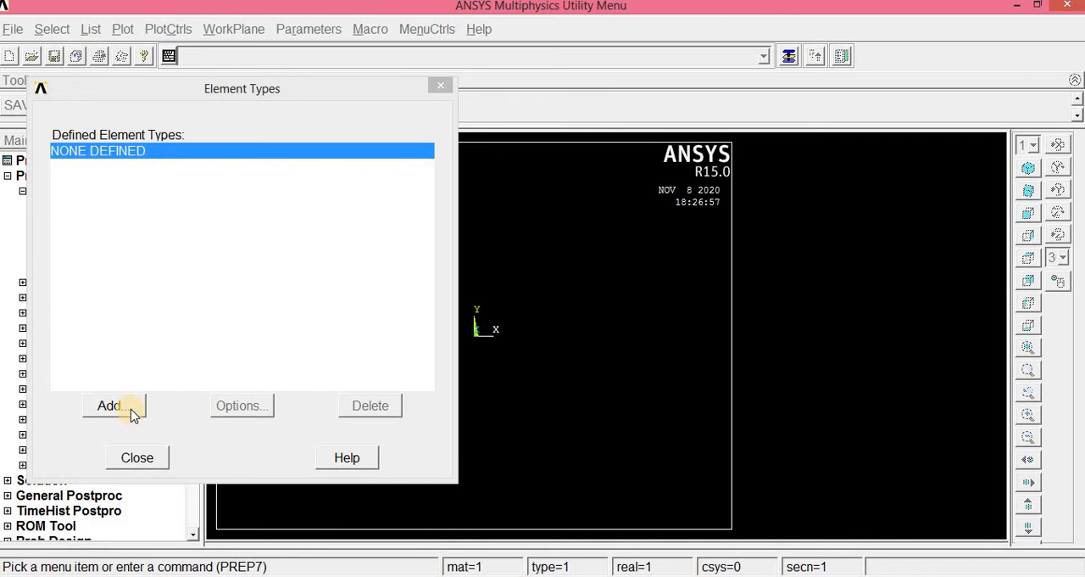
pyautogui.click(132, 410)
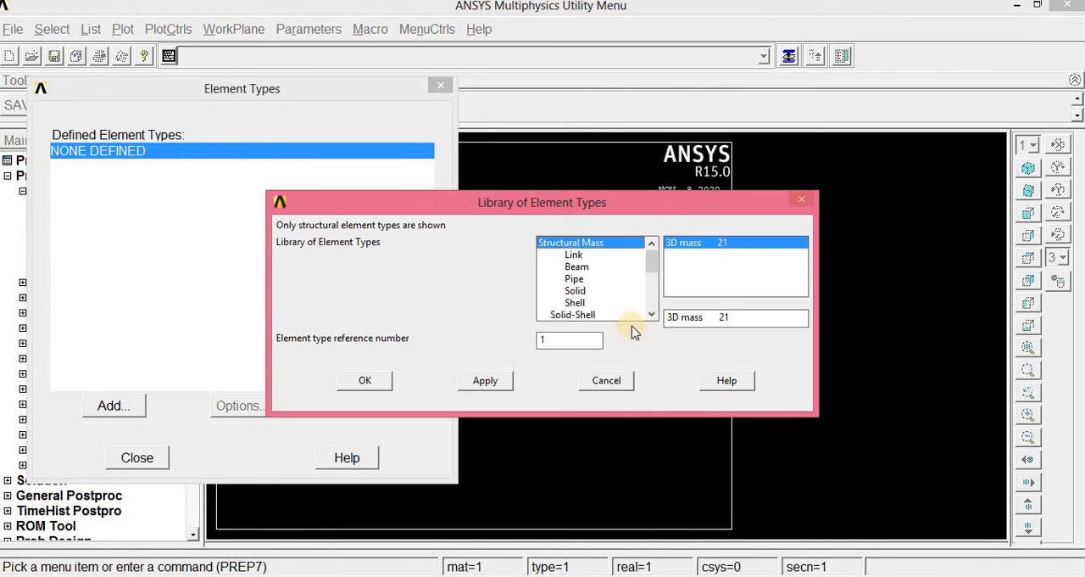
pyautogui.click(583, 291)
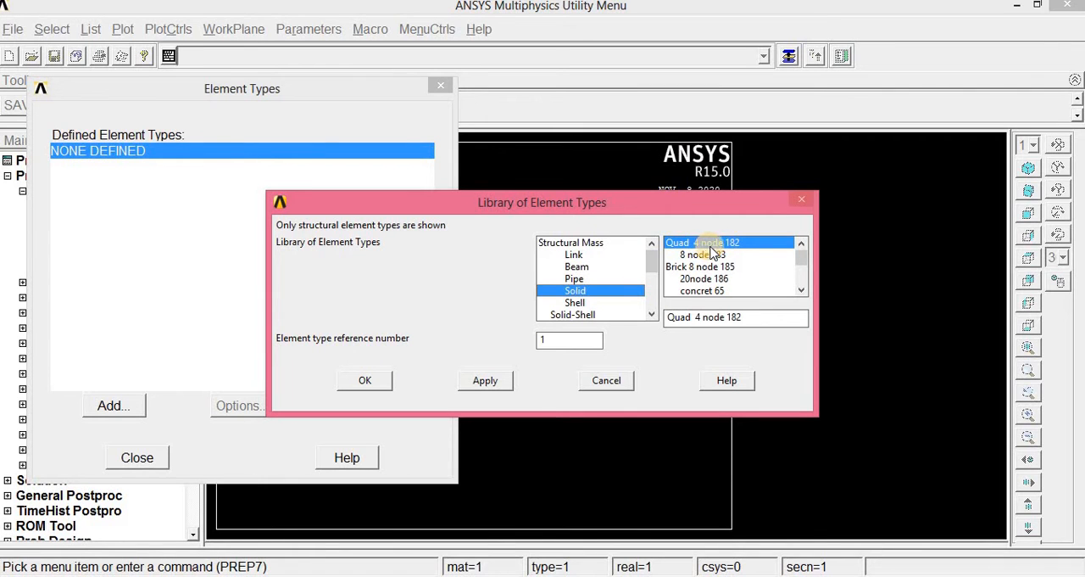
pyautogui.click(373, 382)
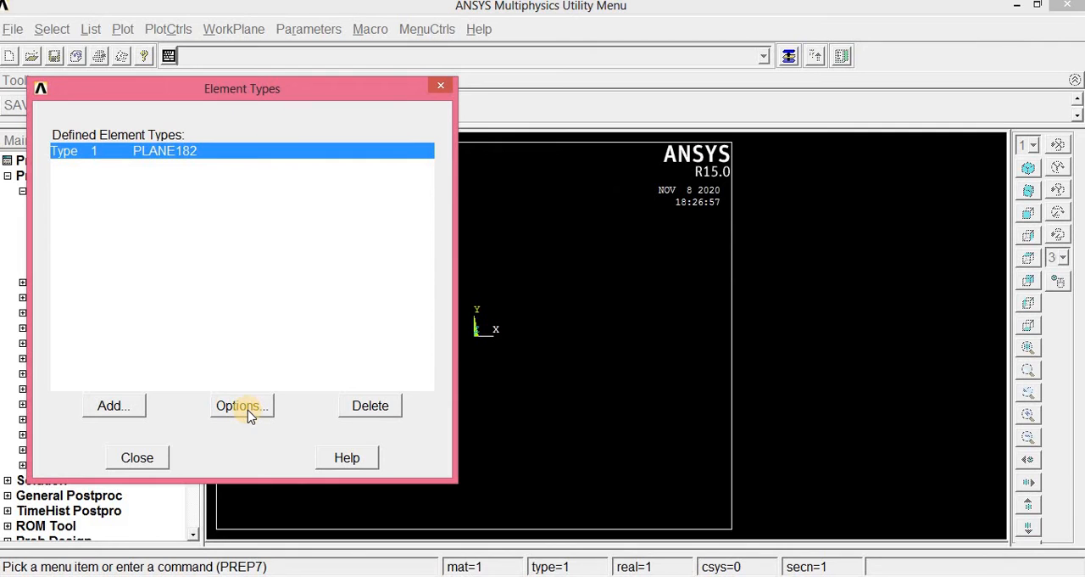
# - Set the PLANE182 element behavior (K3) to Plane strs w/thk and finish the element type definition
pyautogui.click(248, 409)
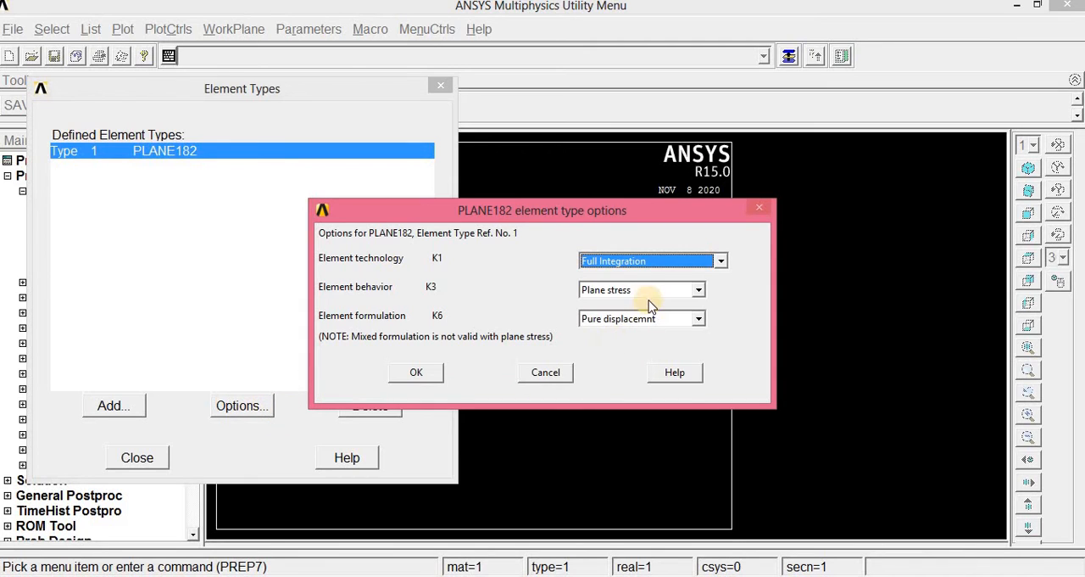
pyautogui.click(700, 292)
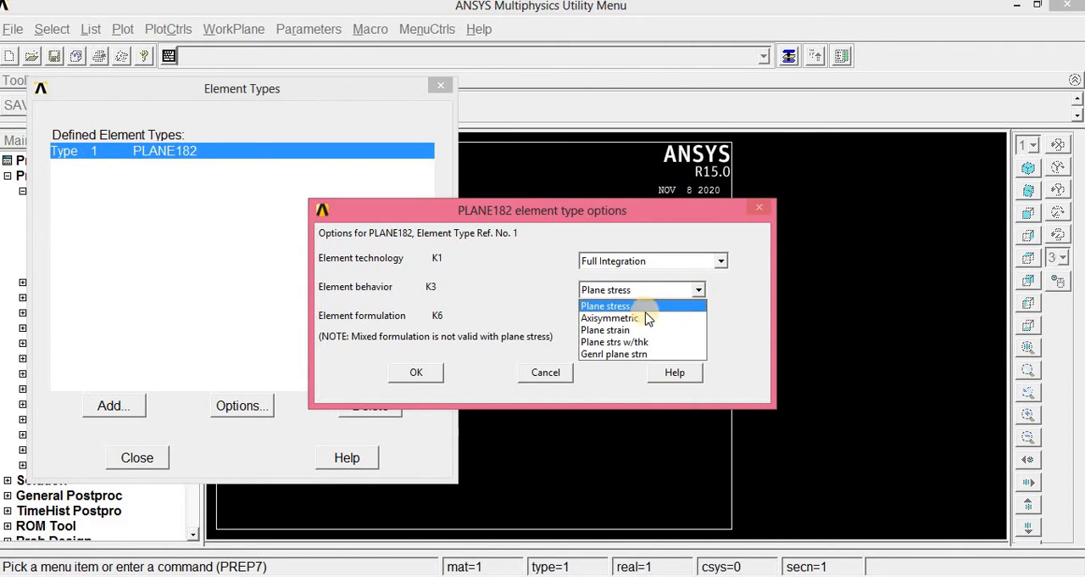
pyautogui.click(608, 343)
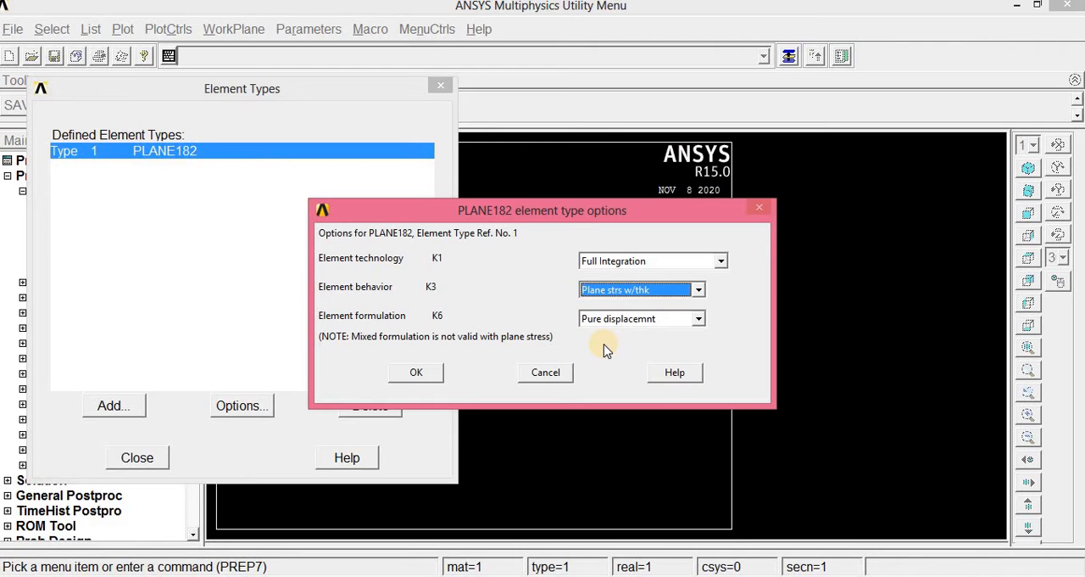
pyautogui.click(417, 375)
pyautogui.click(137, 458)
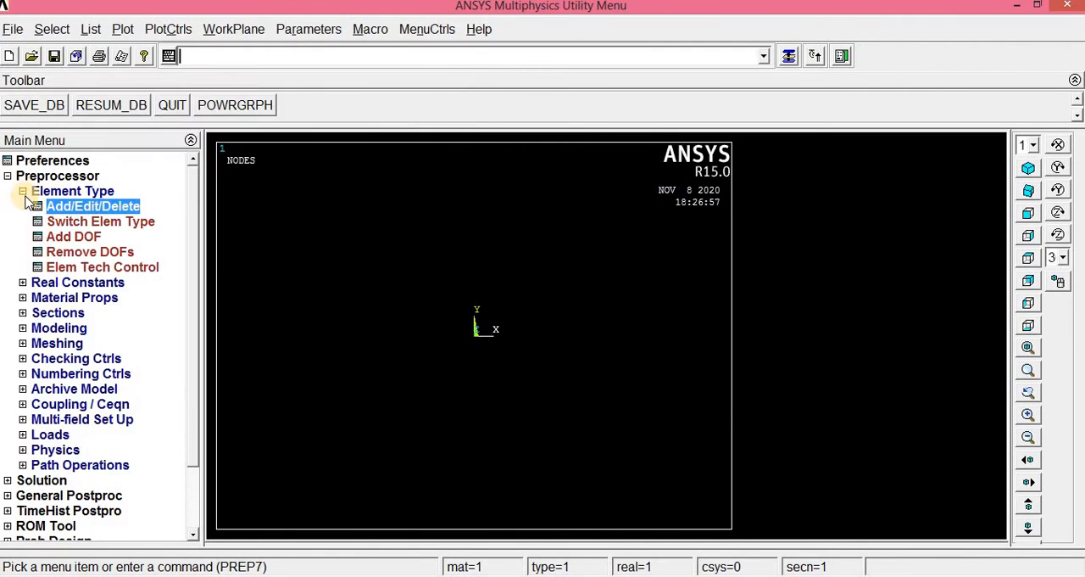
pyautogui.click(24, 192)
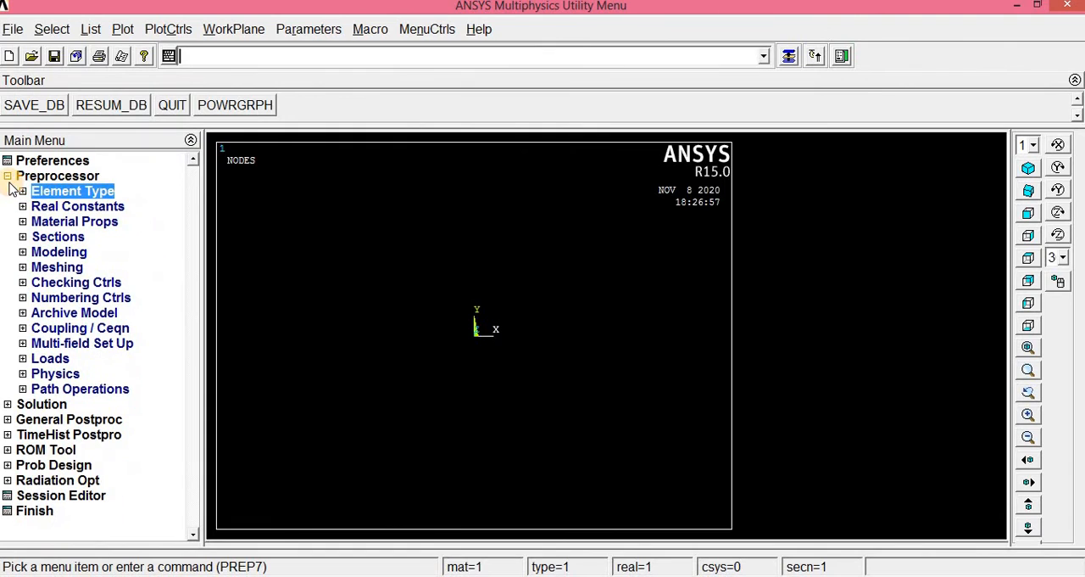
# - Define real constant set 1 for PLANE182 with the plate's thickness
pyautogui.click(63, 208)
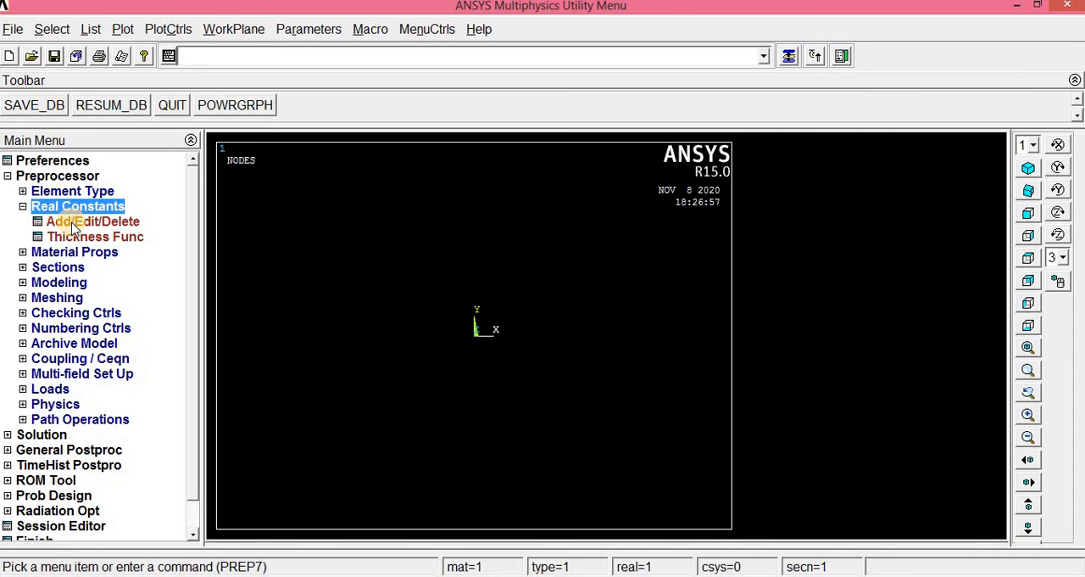
pyautogui.click(73, 222)
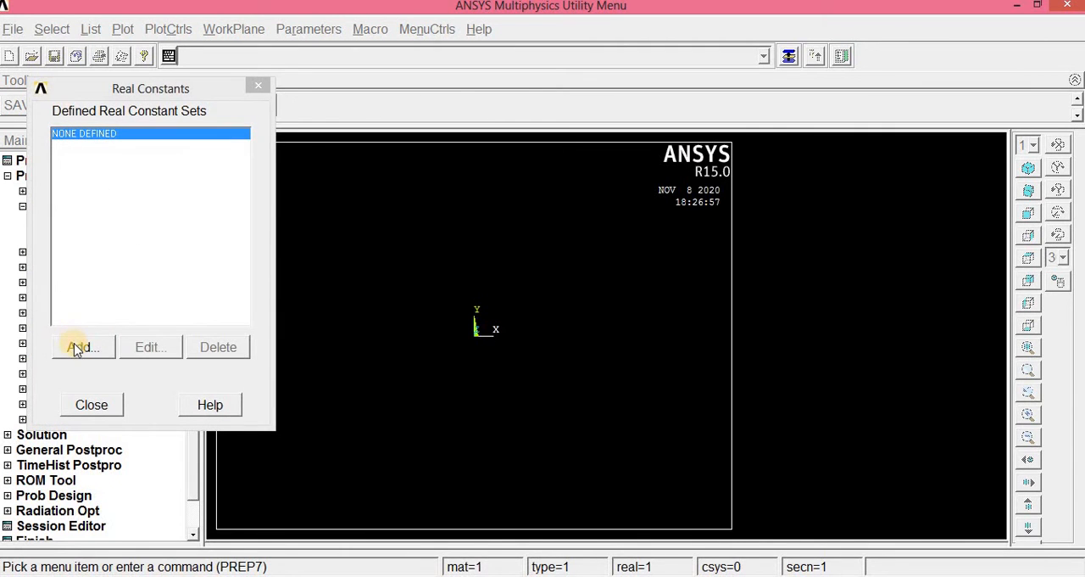
pyautogui.click(78, 348)
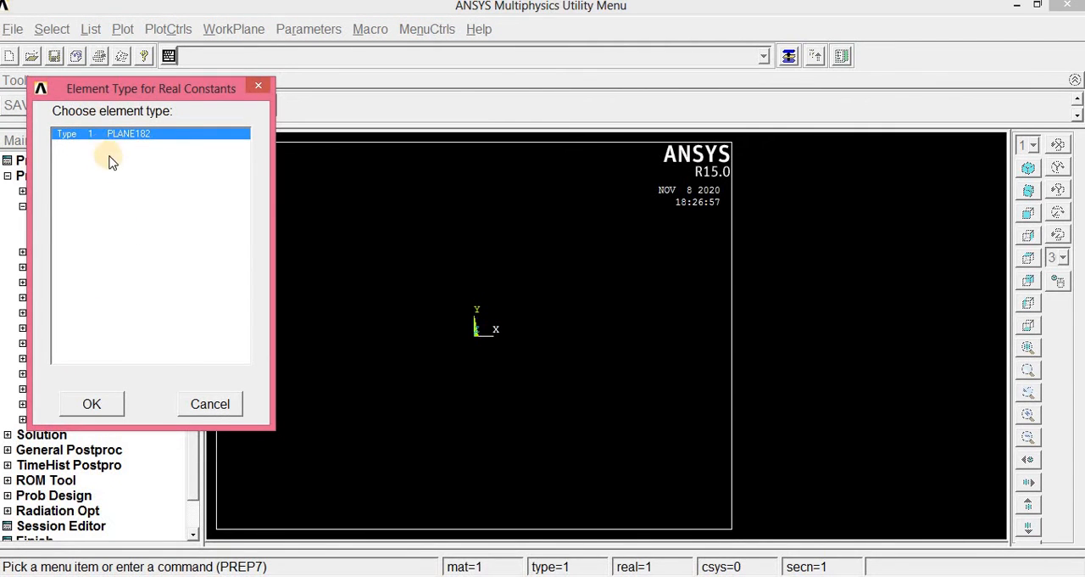
pyautogui.click(106, 411)
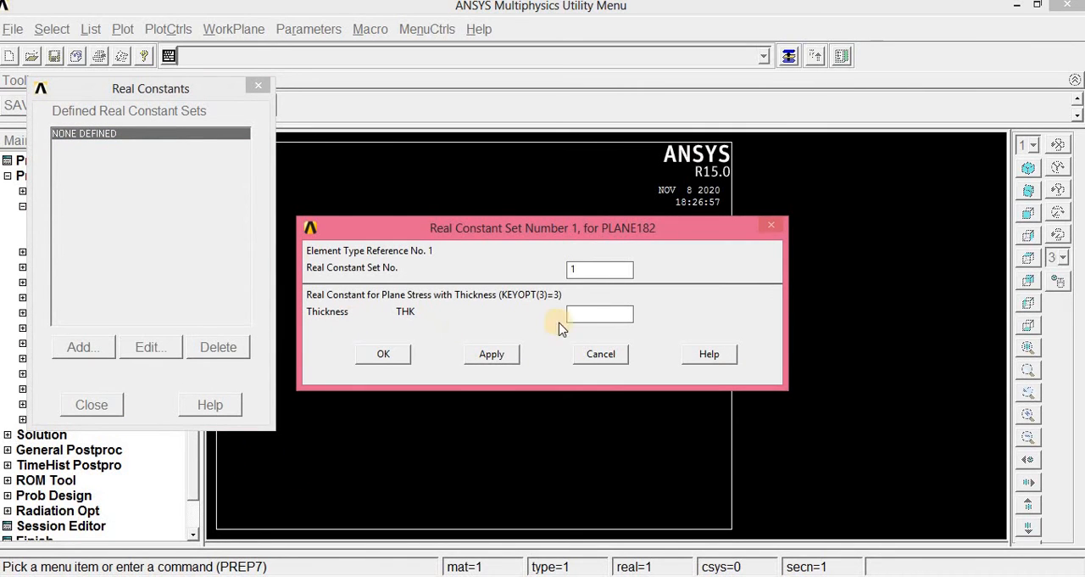
pyautogui.click(588, 318)
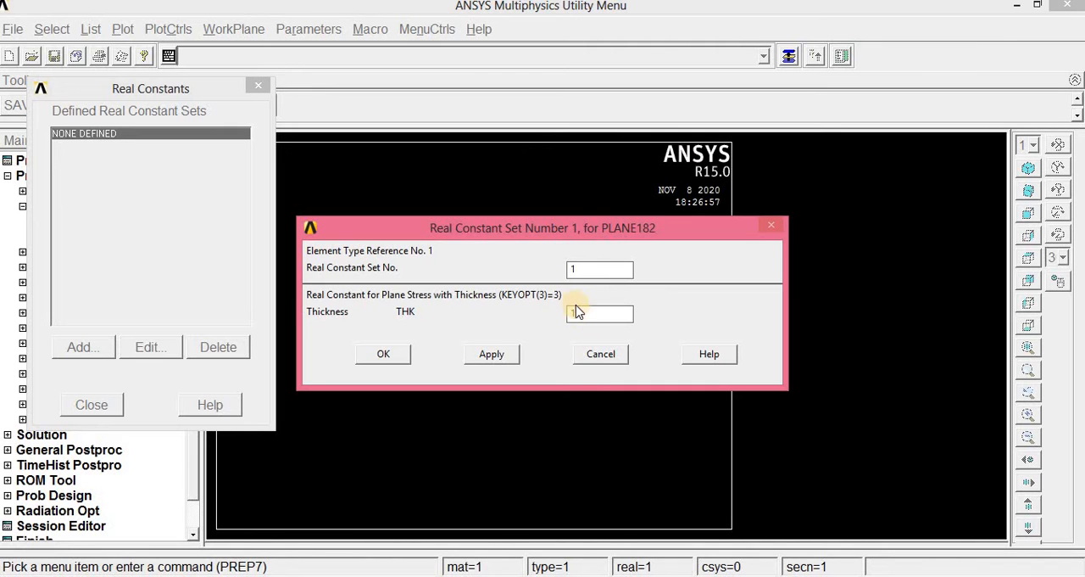
pyautogui.click(381, 355)
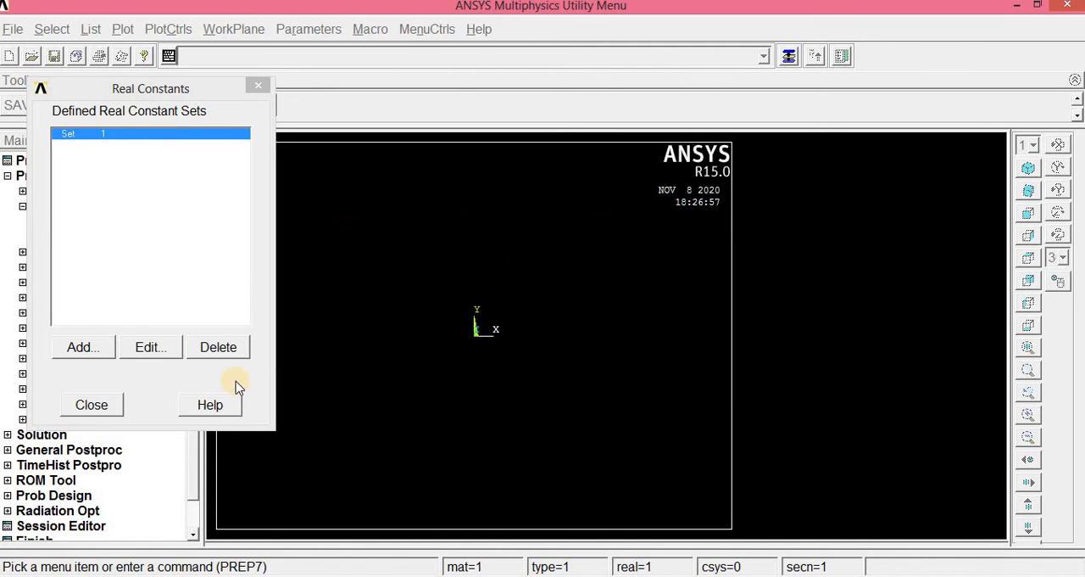
pyautogui.click(90, 406)
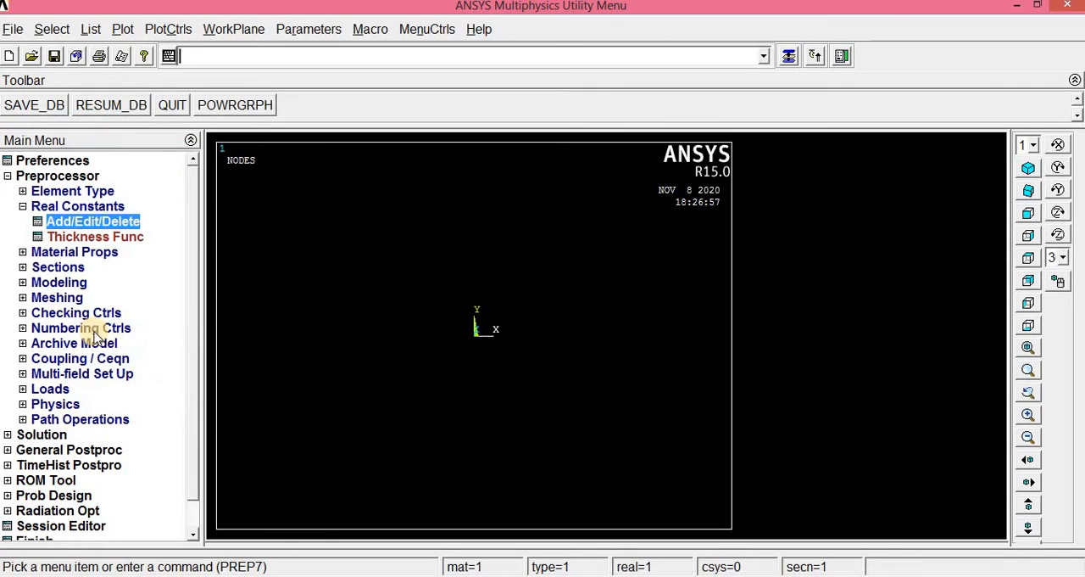
pyautogui.click(23, 206)
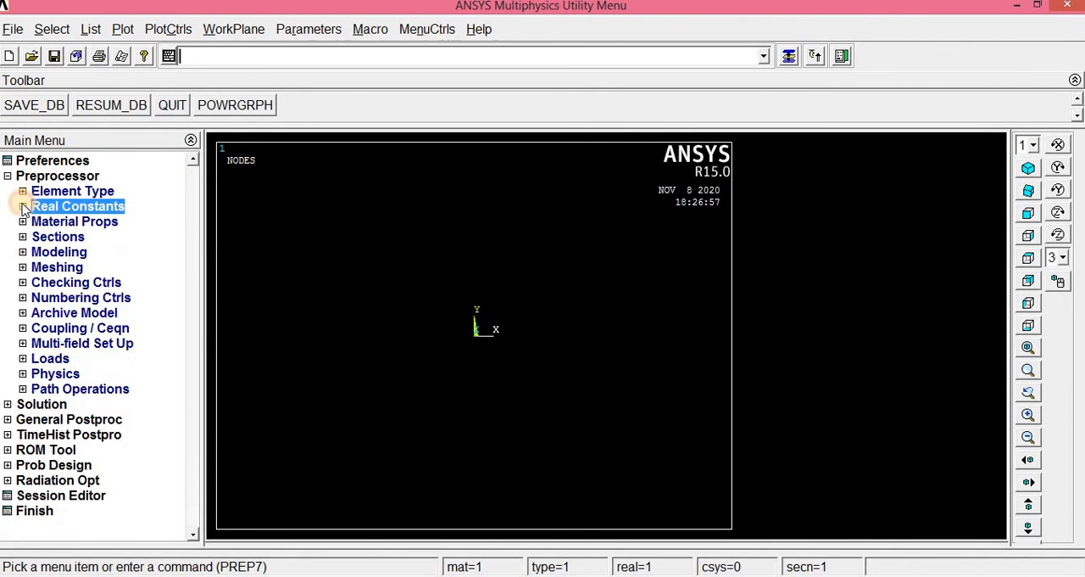
# - Open the structural linear elastic isotropic properties for material model number 1
pyautogui.click(74, 222)
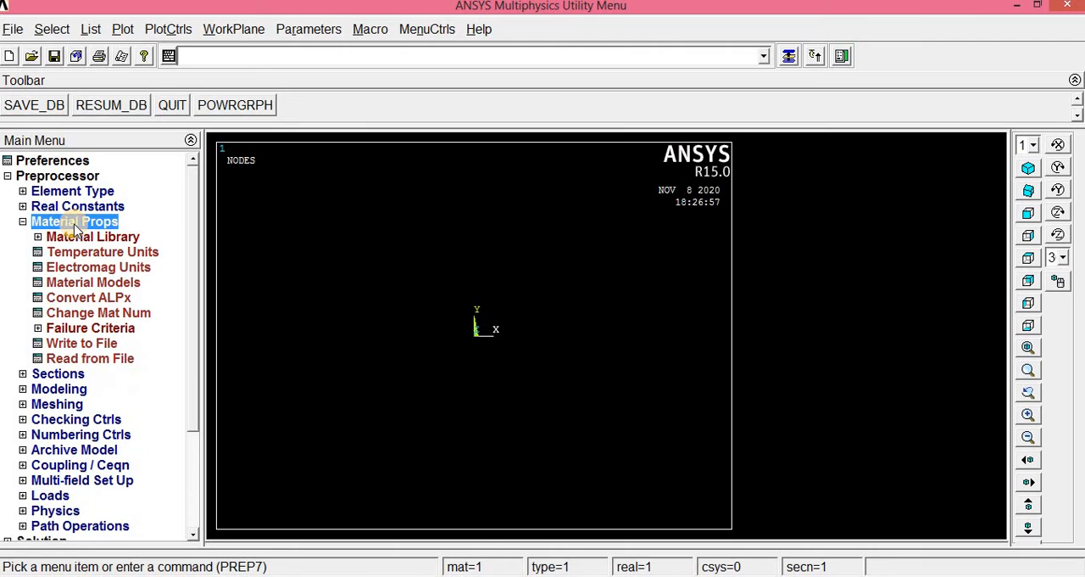
pyautogui.click(72, 285)
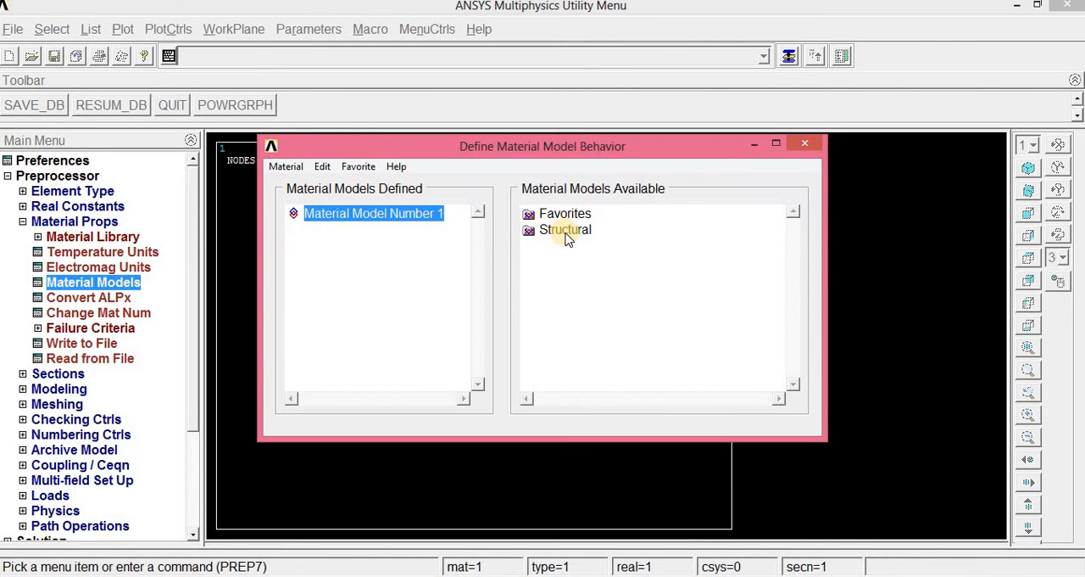
pyautogui.doubleClick(565, 230)
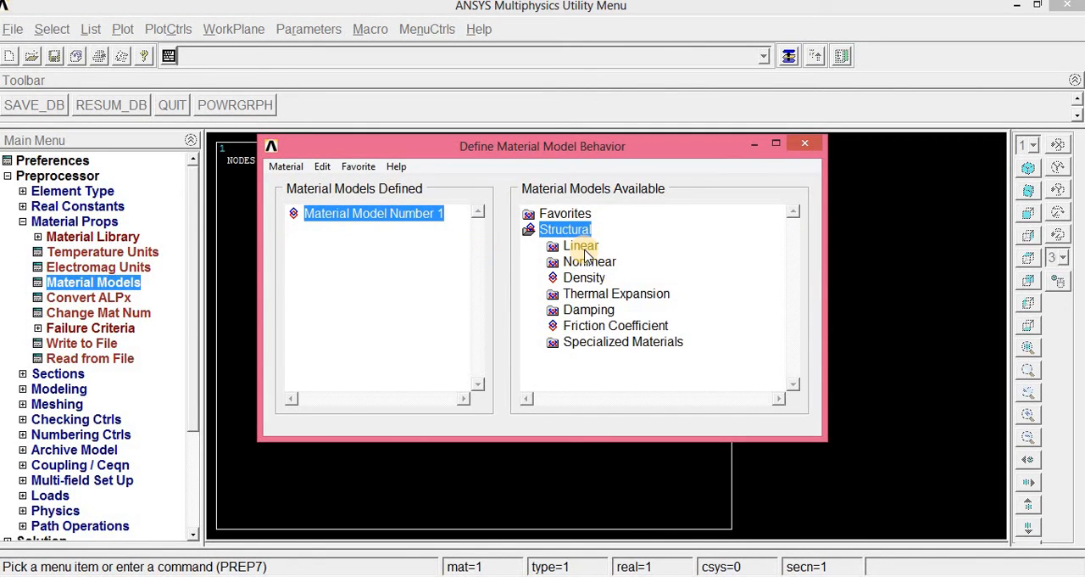
pyautogui.doubleClick(583, 247)
pyautogui.doubleClick(606, 262)
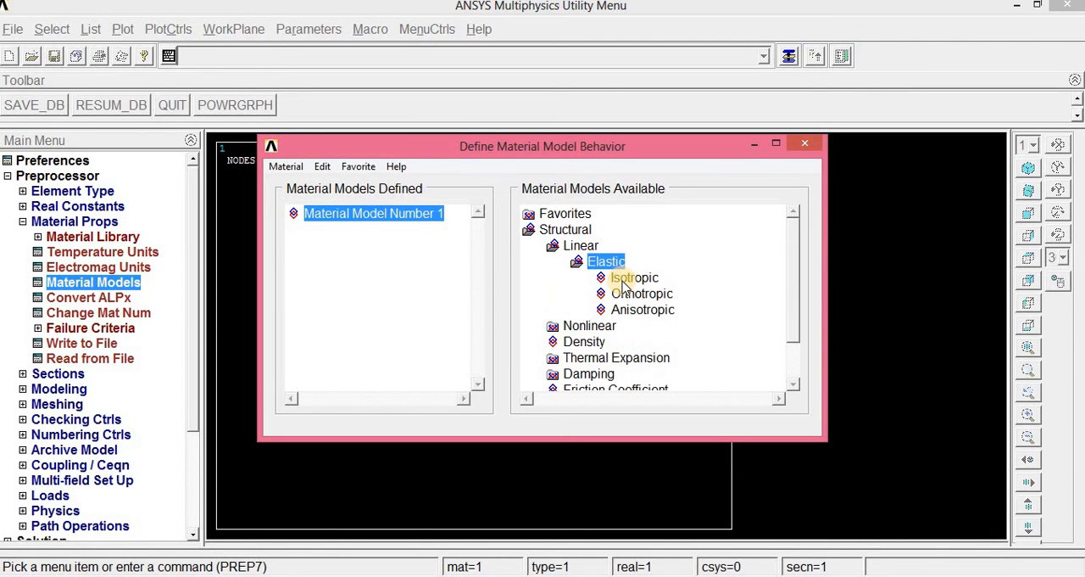
pyautogui.doubleClick(623, 281)
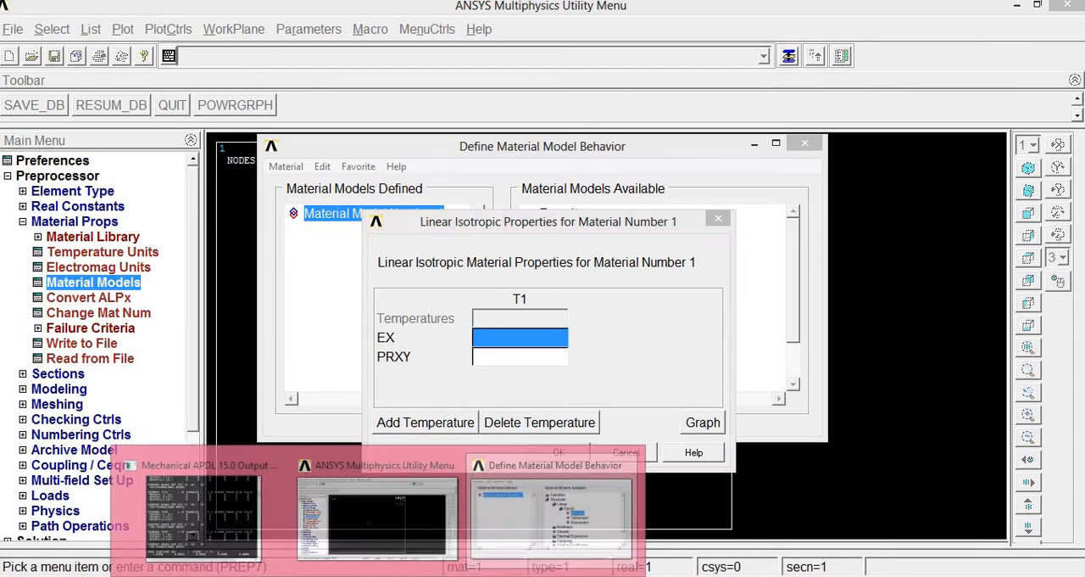
# - Check the problem statement in Microsoft Office Picture Manager, and set material 1's EX to 210e3 and PRXY to 0.3 in ANSYS
pyautogui.click(424, 576)
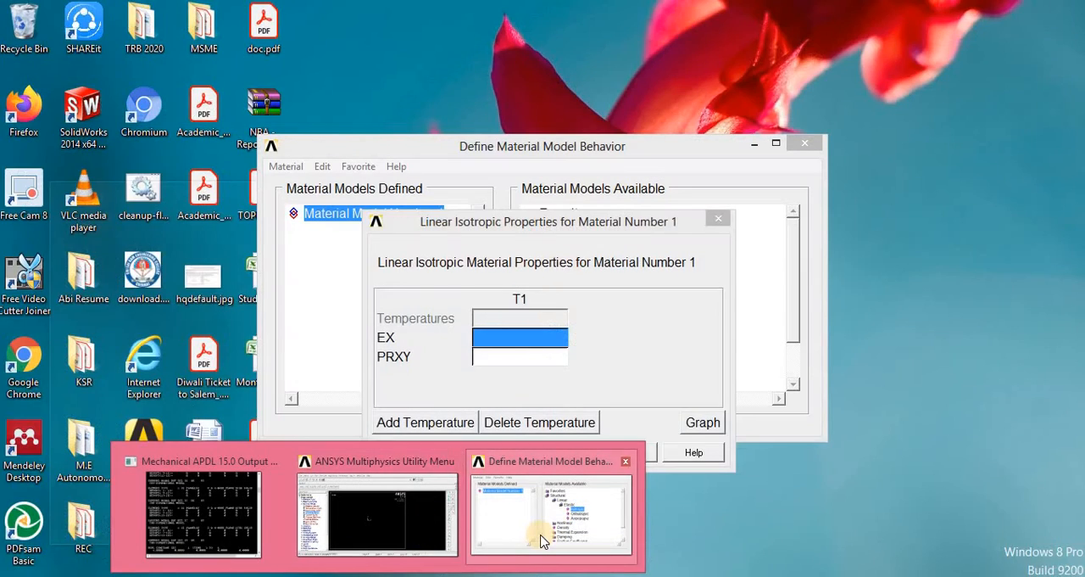
pyautogui.click(492, 534)
pyautogui.click(503, 338)
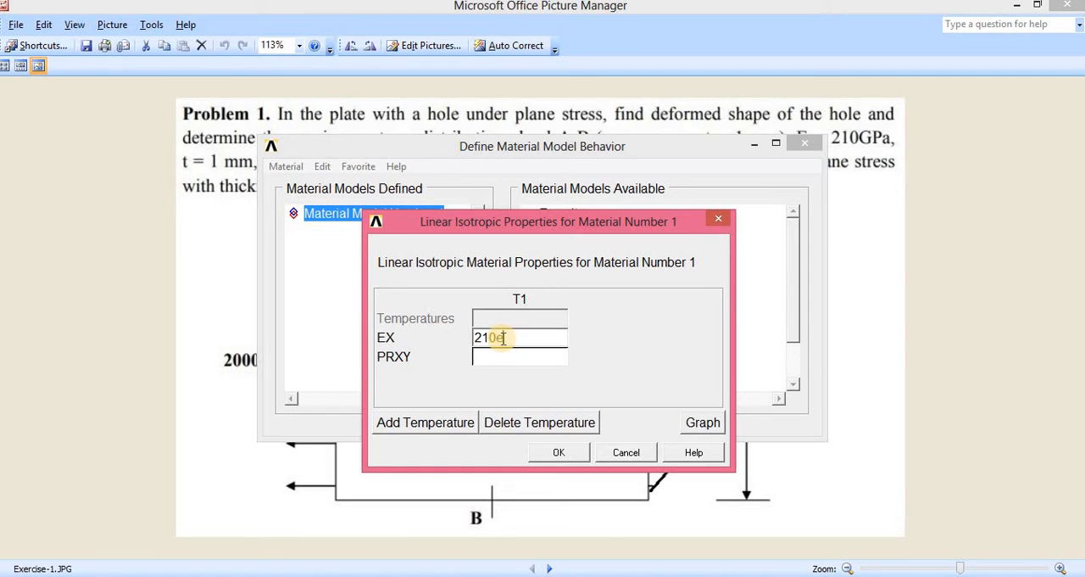
pyautogui.write('210e3')
pyautogui.press('Tab')
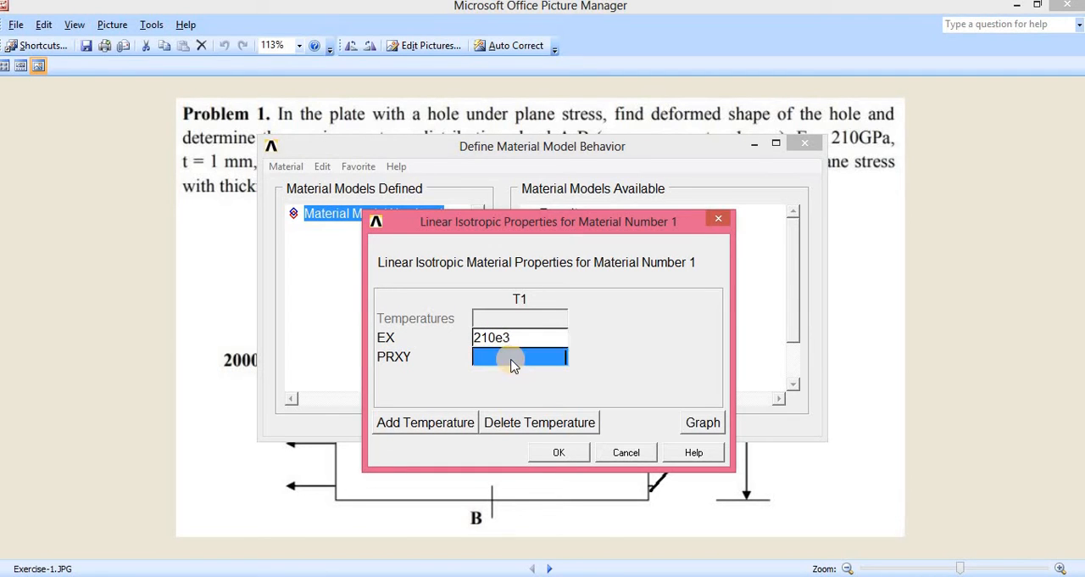
pyautogui.write('0.3')
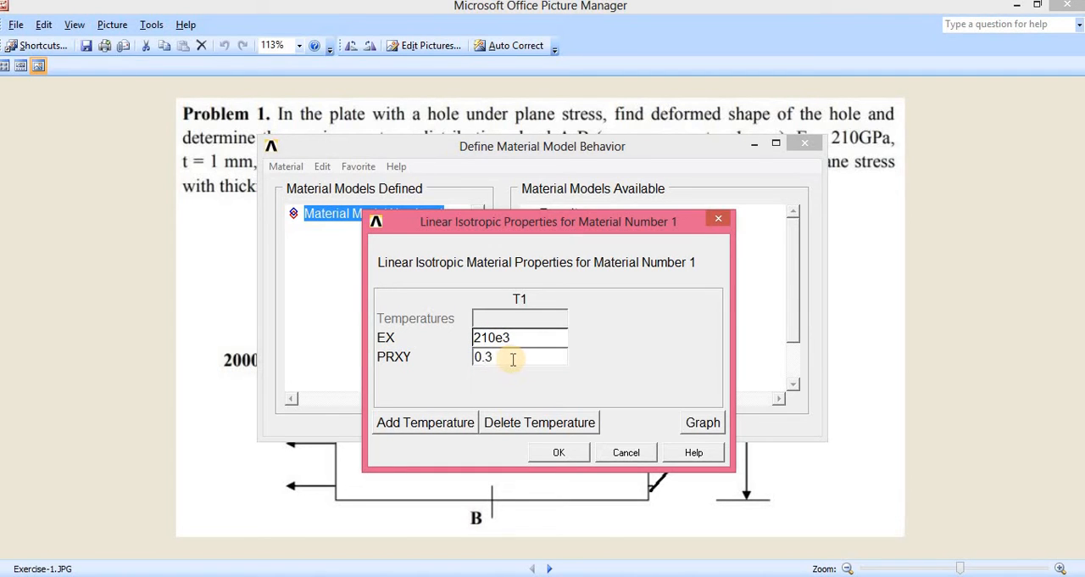
pyautogui.click(562, 453)
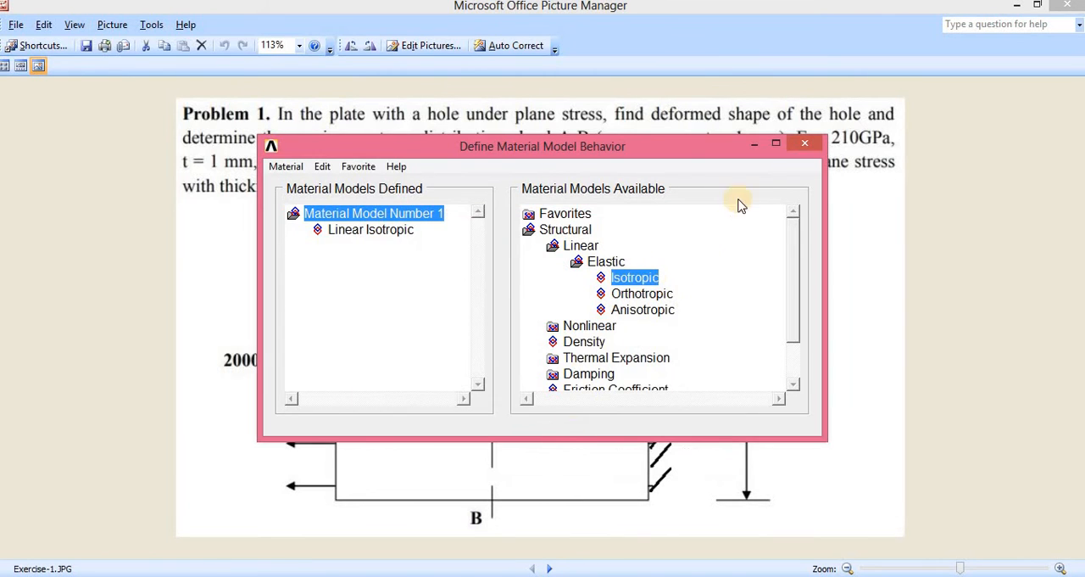
pyautogui.click(806, 144)
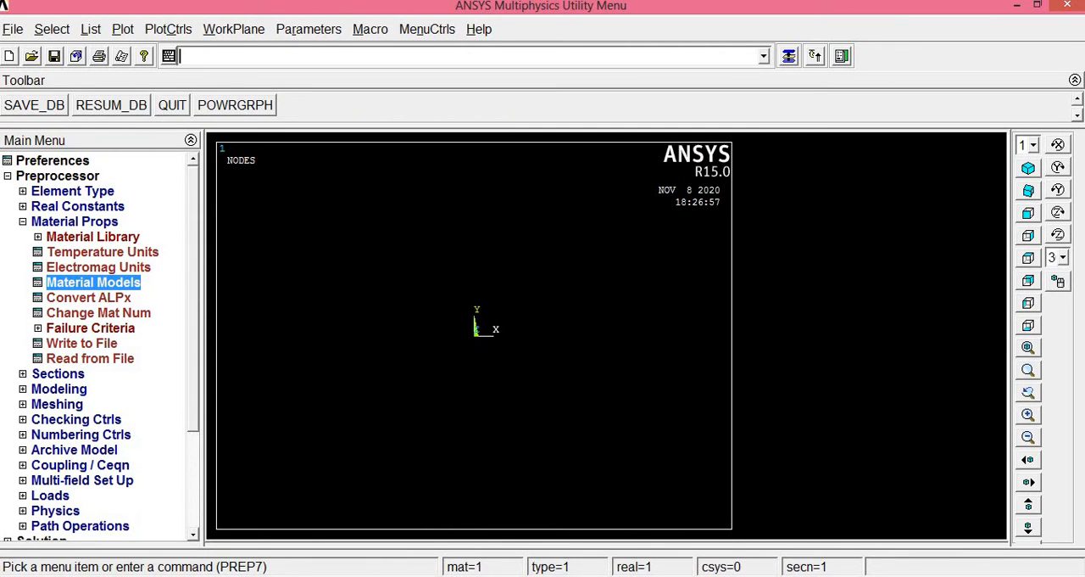
pyautogui.click(36, 222)
# - Check the plate's dimensions in Microsoft Office Picture Manager, and open the rectangle-by-2-corners area definition in ANSYS
pyautogui.click(23, 252)
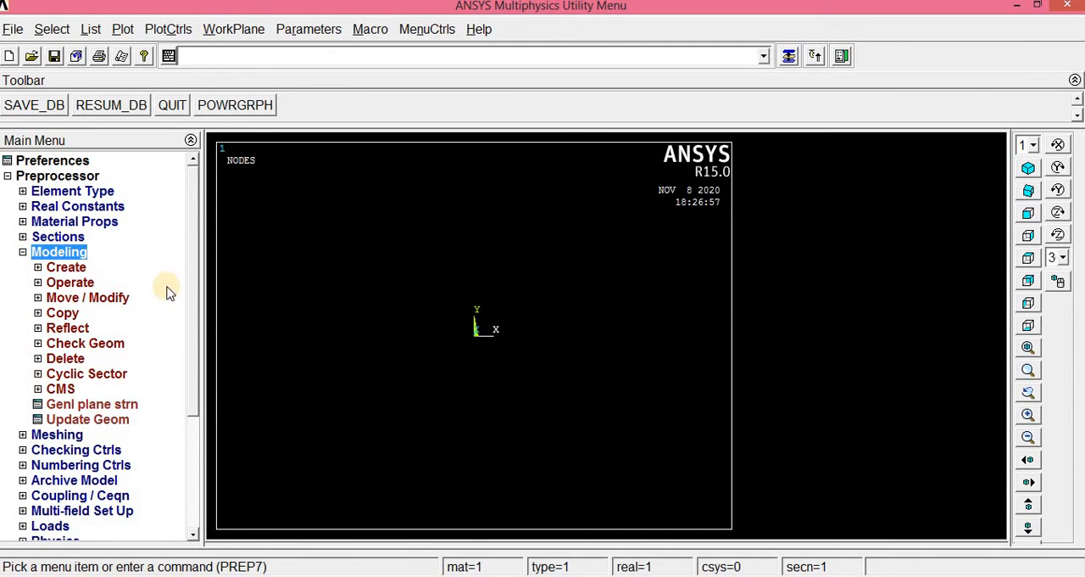
pyautogui.click(37, 268)
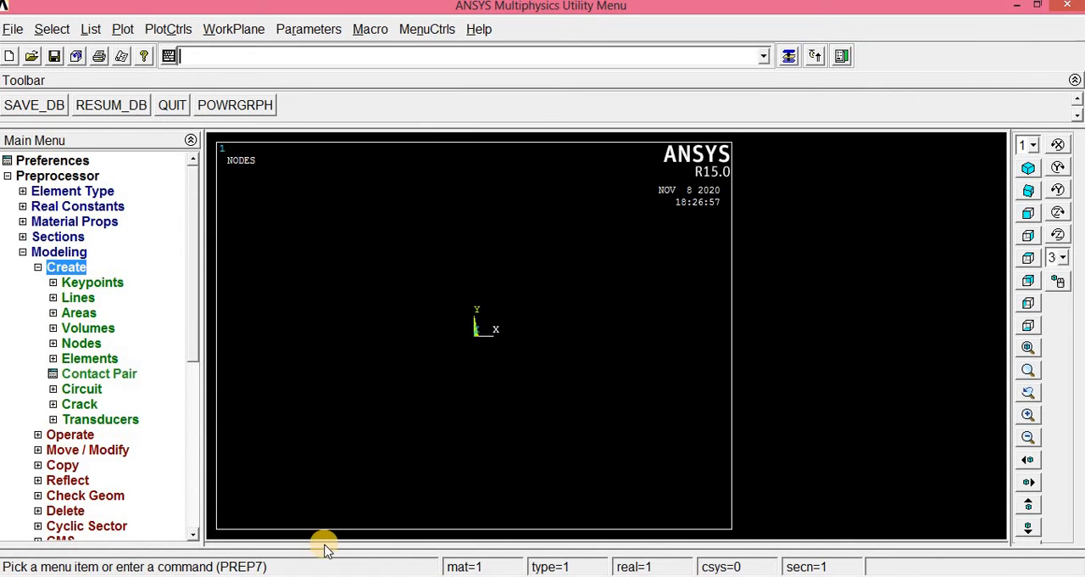
pyautogui.click(54, 315)
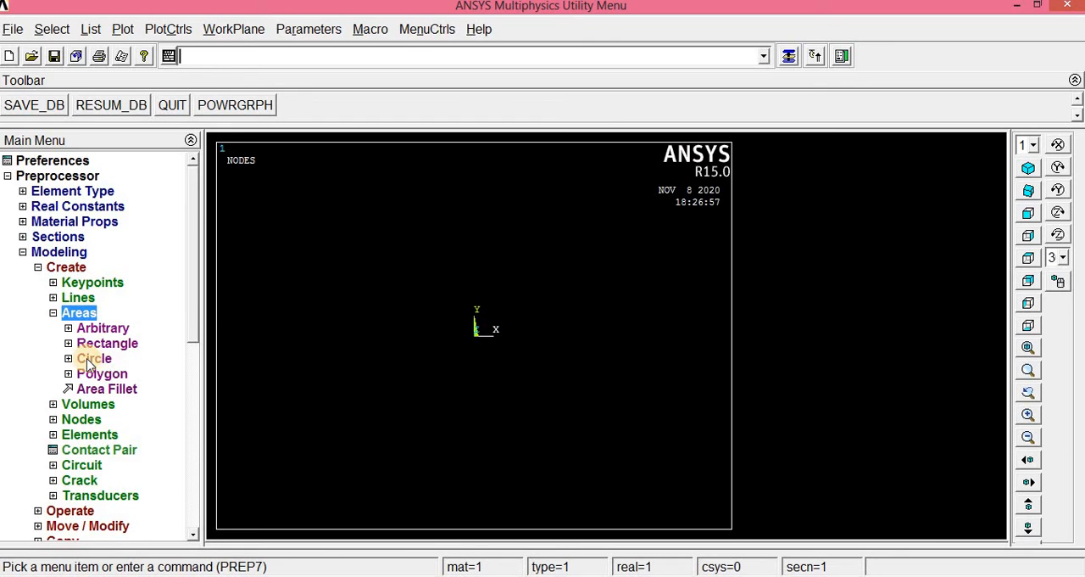
pyautogui.click(326, 575)
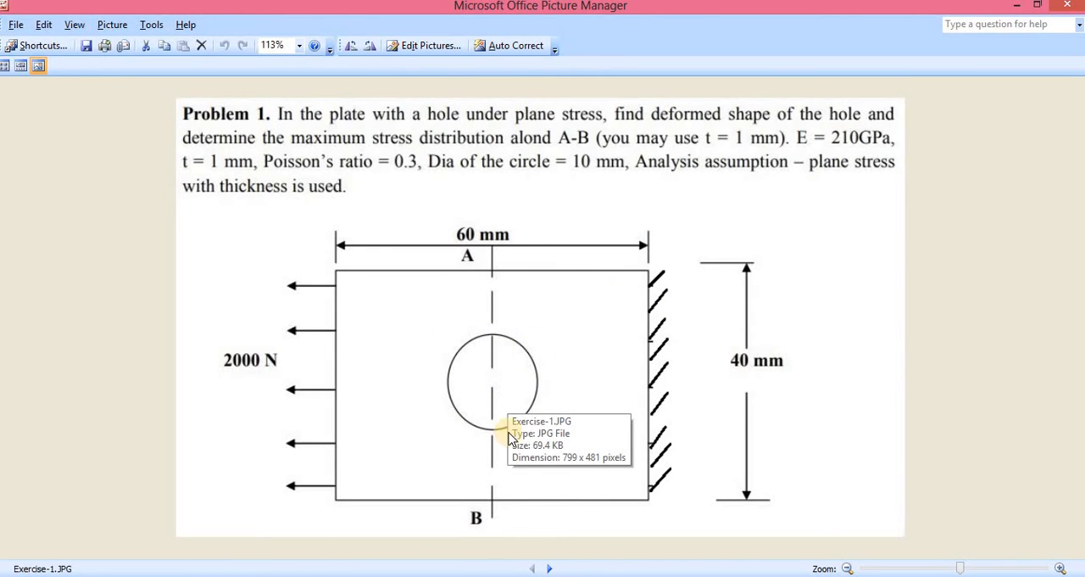
pyautogui.click(407, 575)
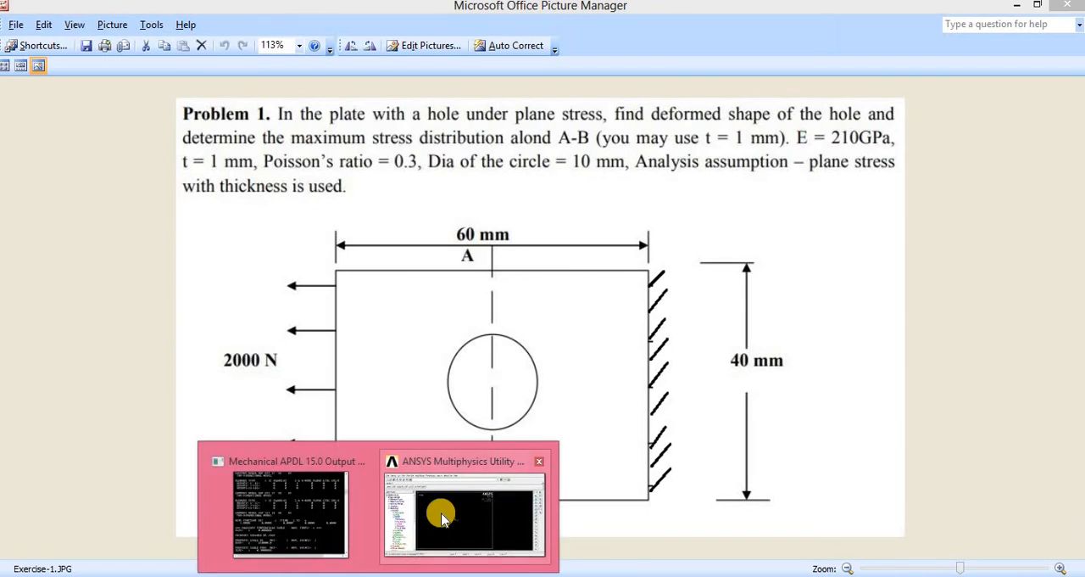
pyautogui.click(441, 508)
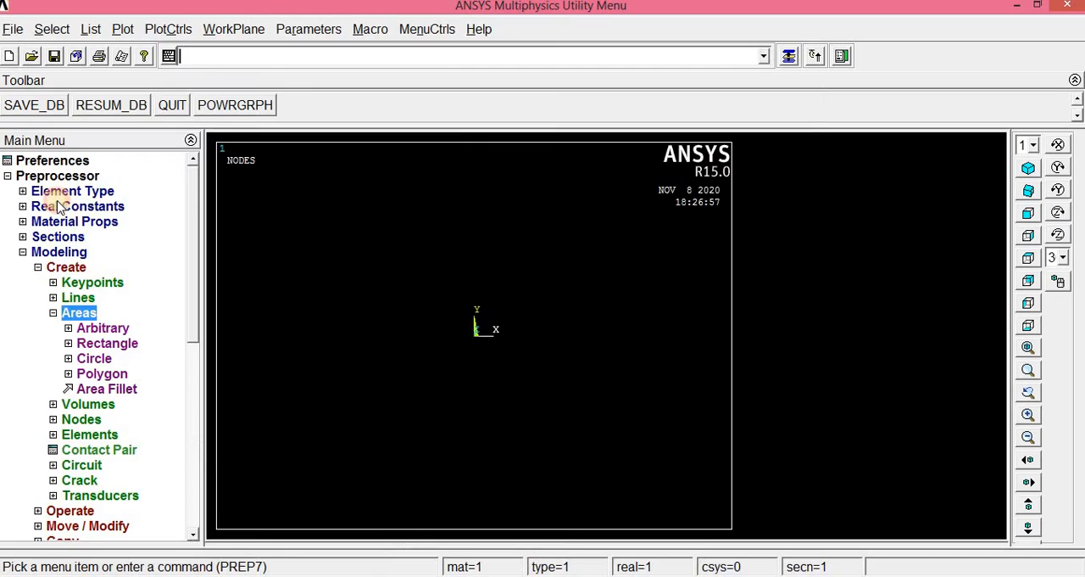
pyautogui.click(99, 343)
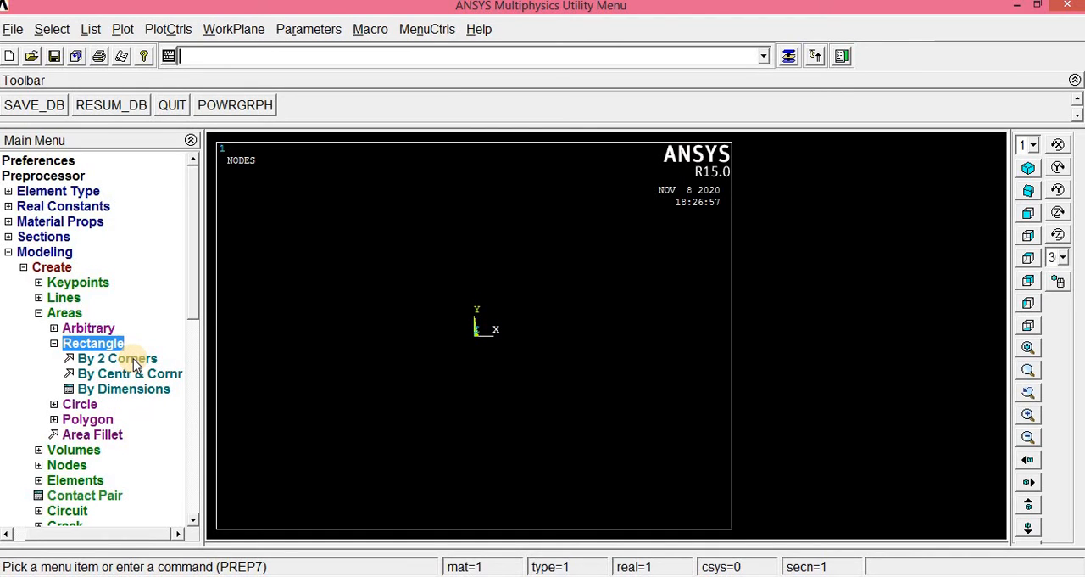
pyautogui.click(133, 361)
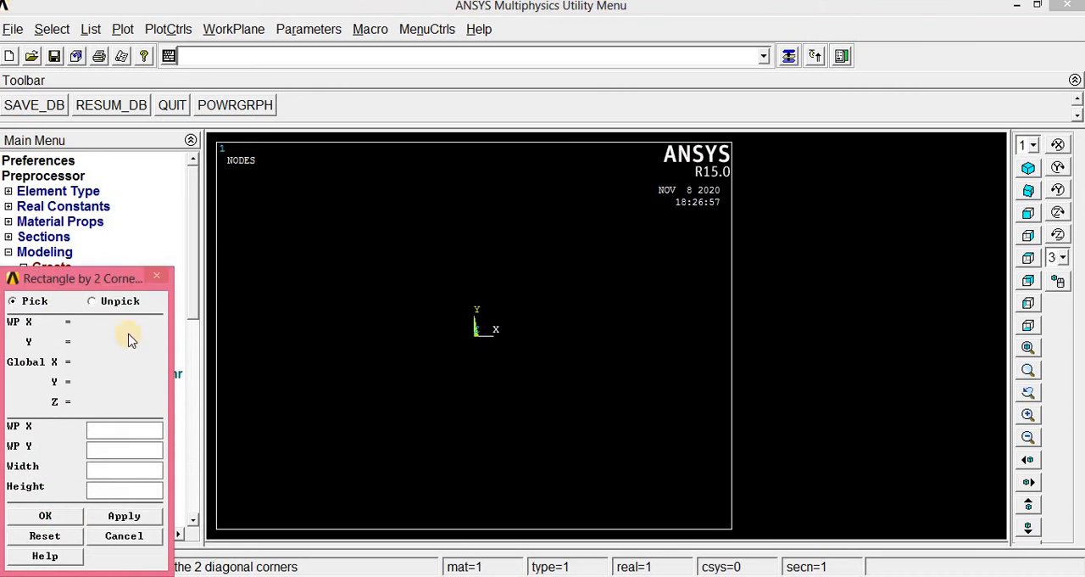
pyautogui.moveTo(121, 280); pyautogui.dragTo(176, 121)
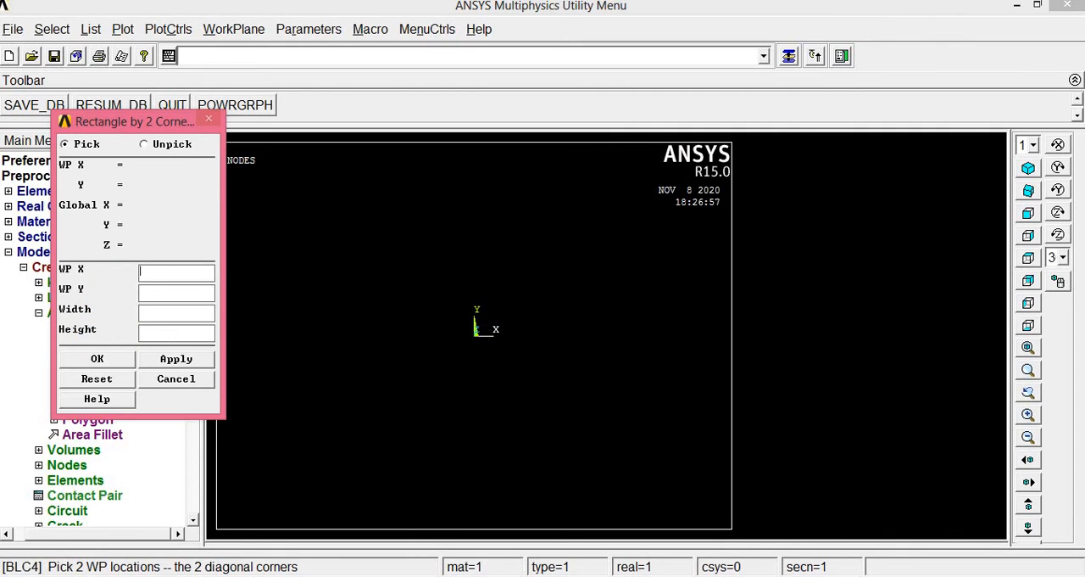
# - Recheck the problem drawing in Picture Manager, and create the plate rectangle in ANSYS at WP X 0, WP Y 0 with width 60 and height 40
pyautogui.click(379, 576)
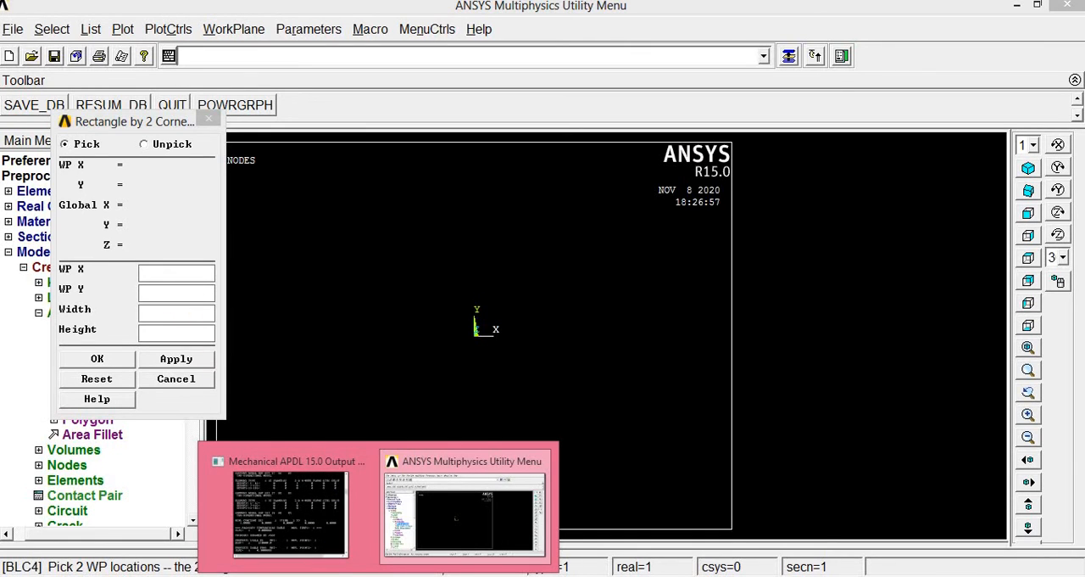
pyautogui.click(344, 576)
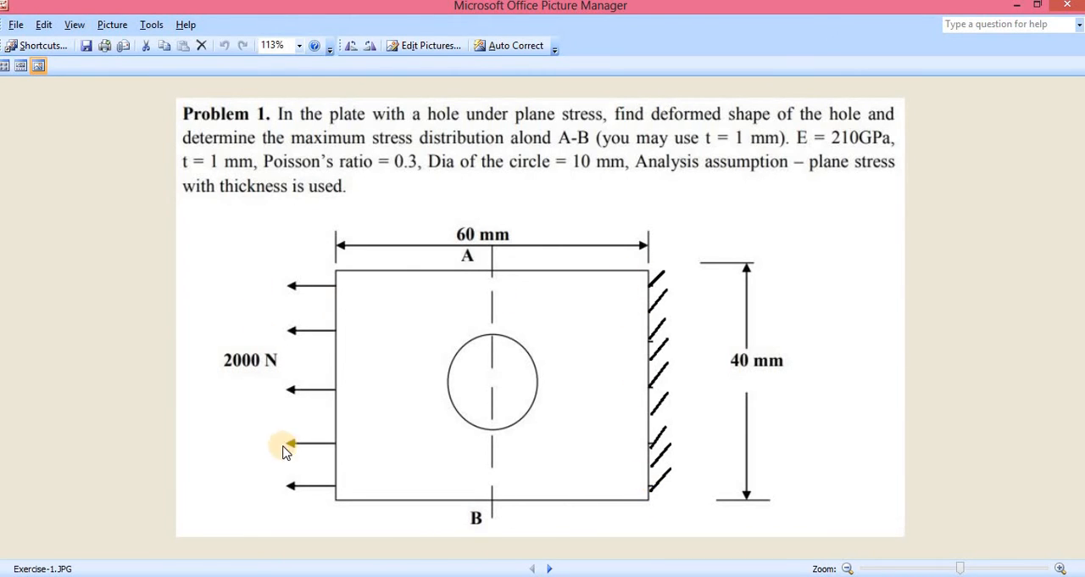
pyautogui.click(475, 517)
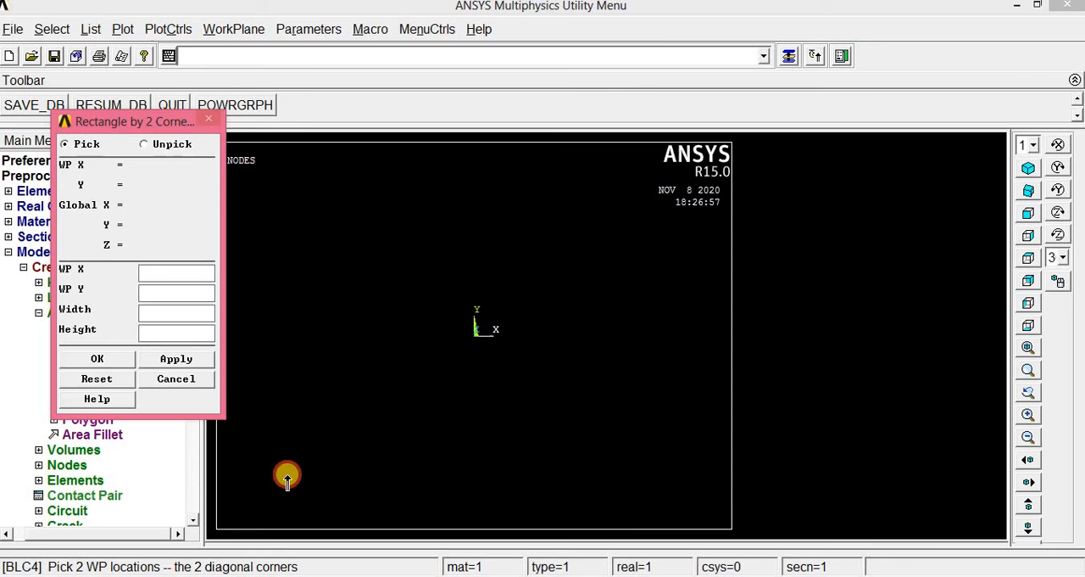
pyautogui.click(173, 268)
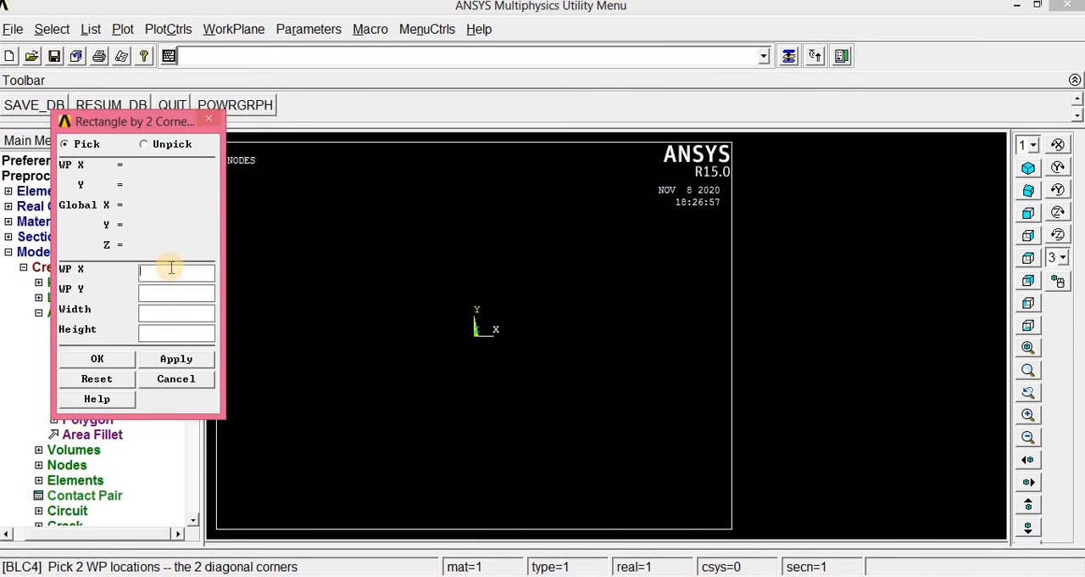
pyautogui.click(166, 288)
pyautogui.write('0')
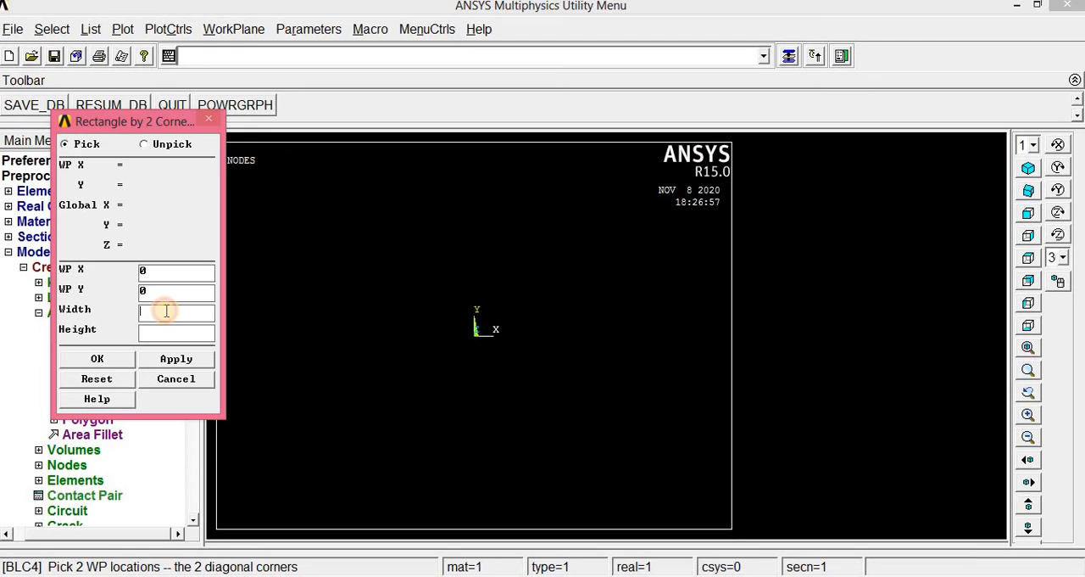
pyautogui.click(164, 312)
pyautogui.write('60')
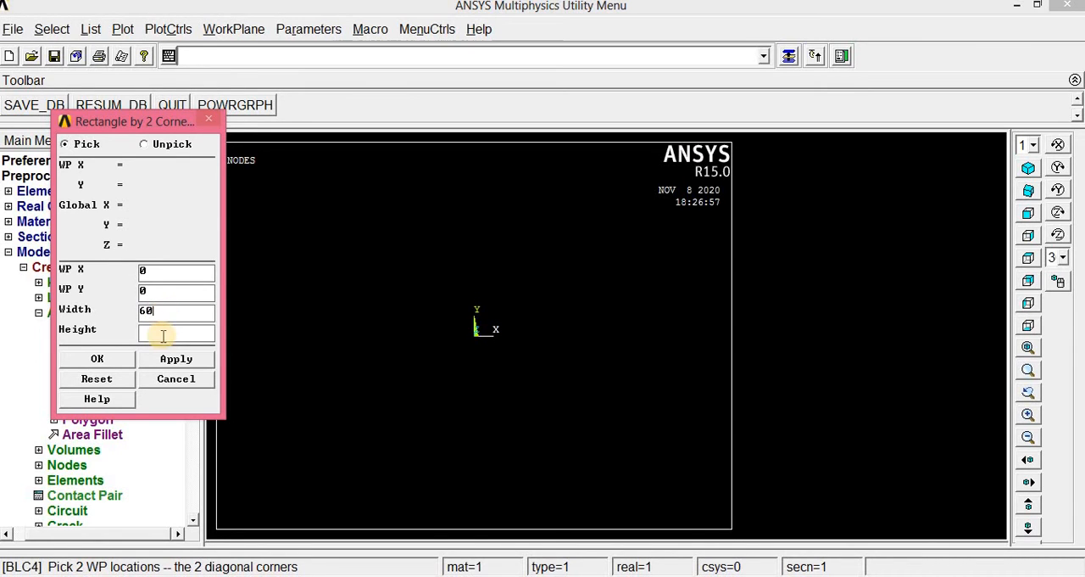
pyautogui.click(161, 333)
pyautogui.write('40')
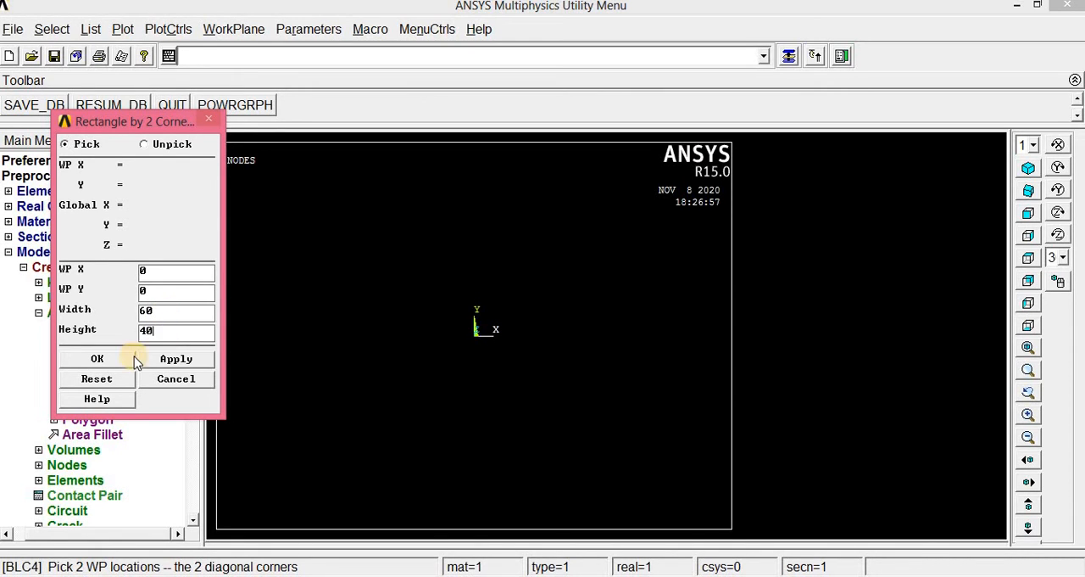
pyautogui.click(120, 360)
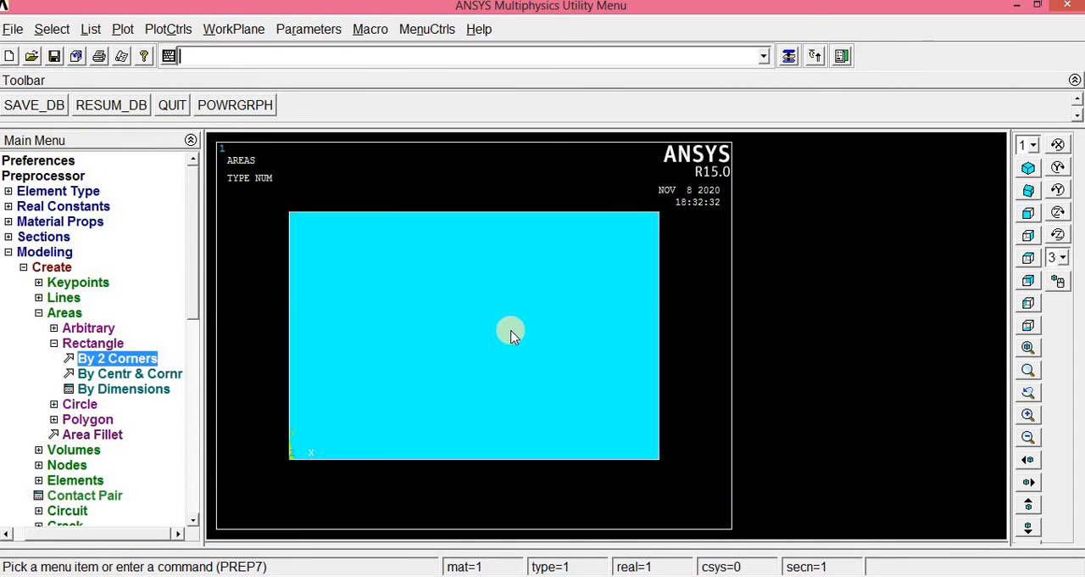
# - Create a solid circular area at the plate's center with WP X 30, WP Y 20 and radius 5
pyautogui.click(54, 343)
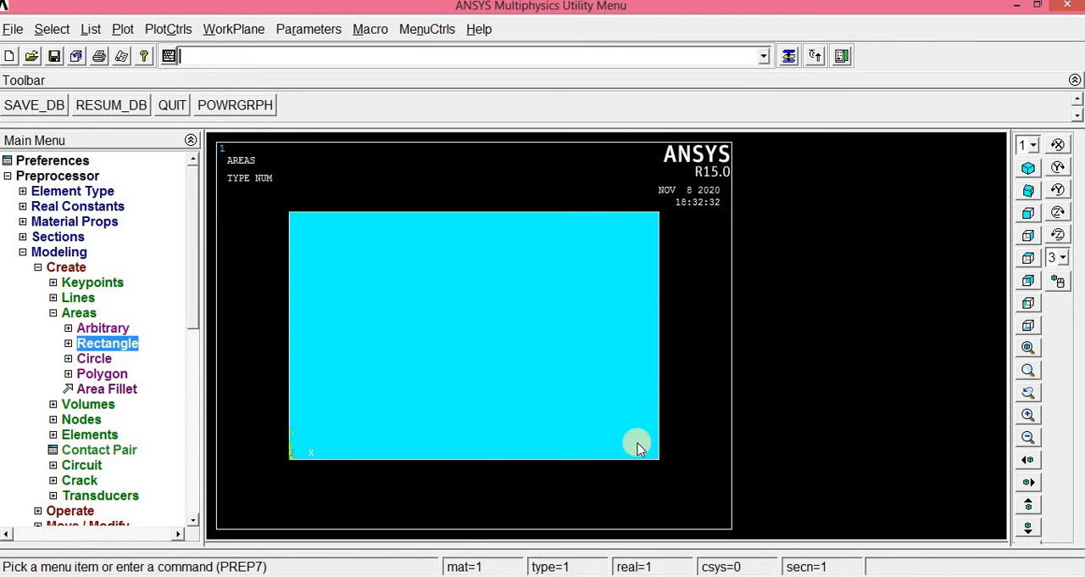
pyautogui.click(78, 359)
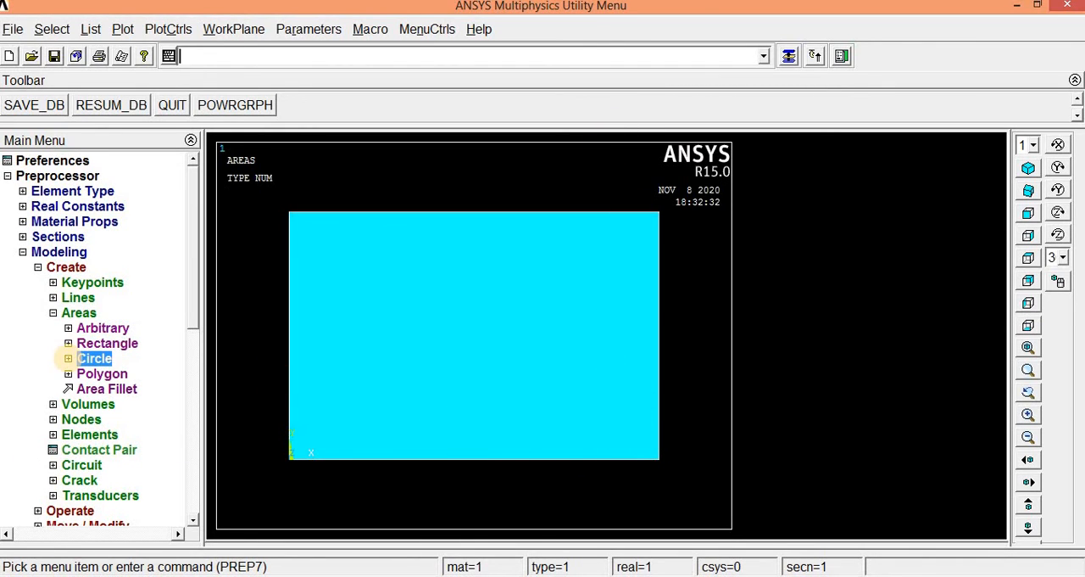
pyautogui.click(69, 360)
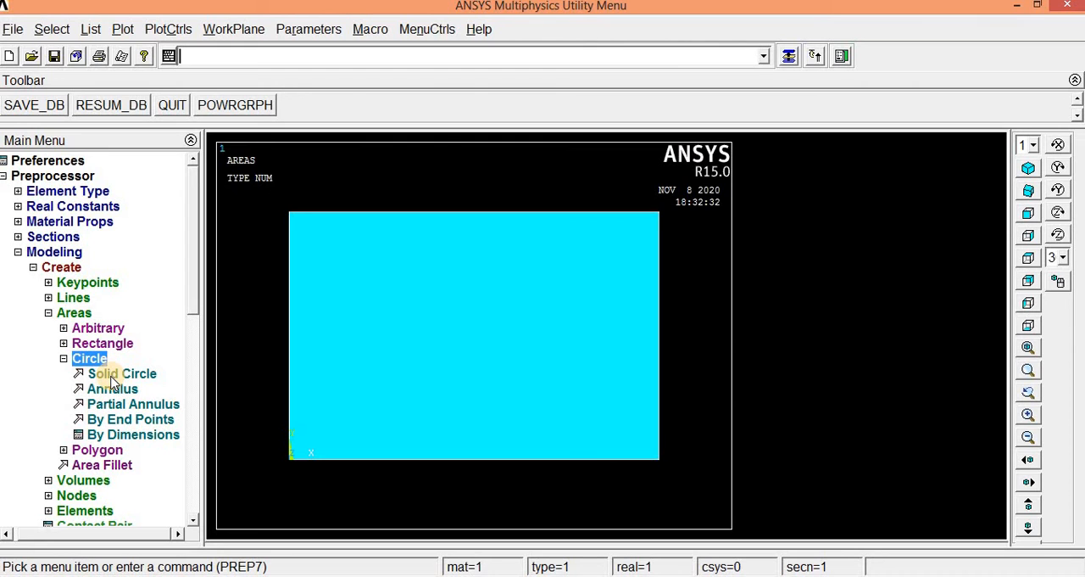
pyautogui.click(111, 375)
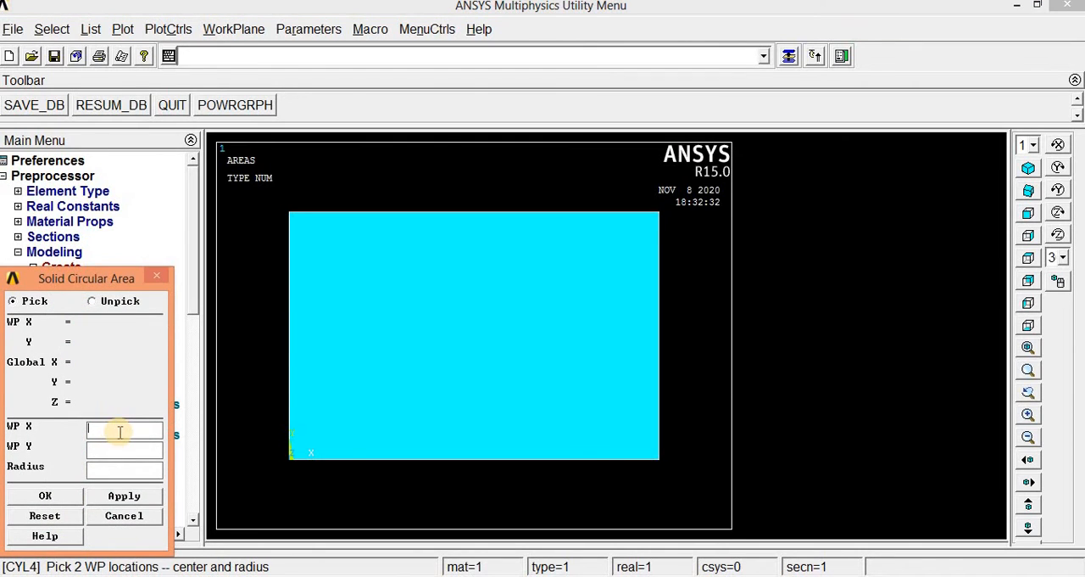
pyautogui.click(291, 460)
pyautogui.write('0')
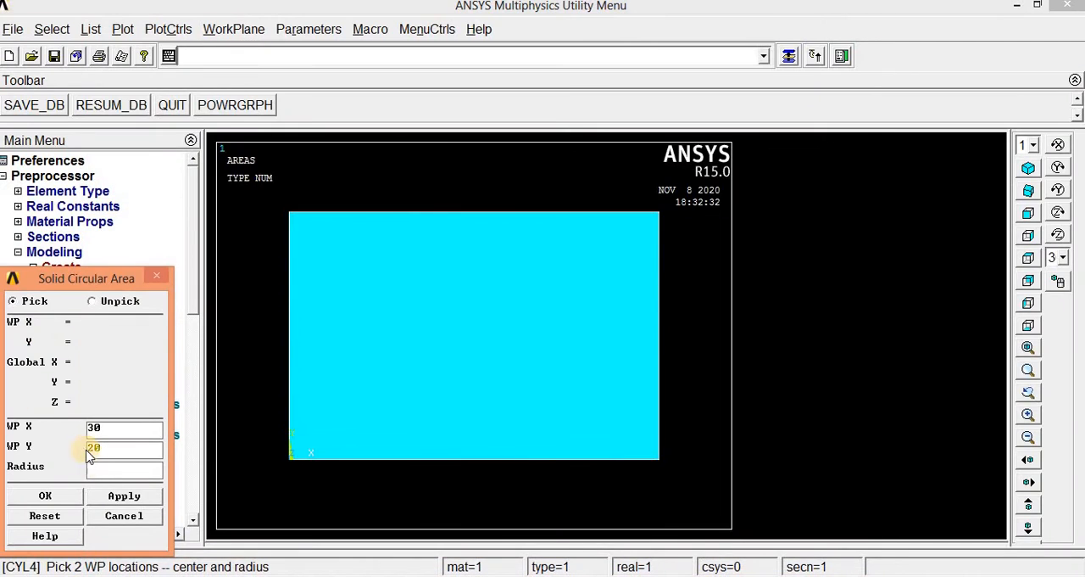
pyautogui.click(93, 467)
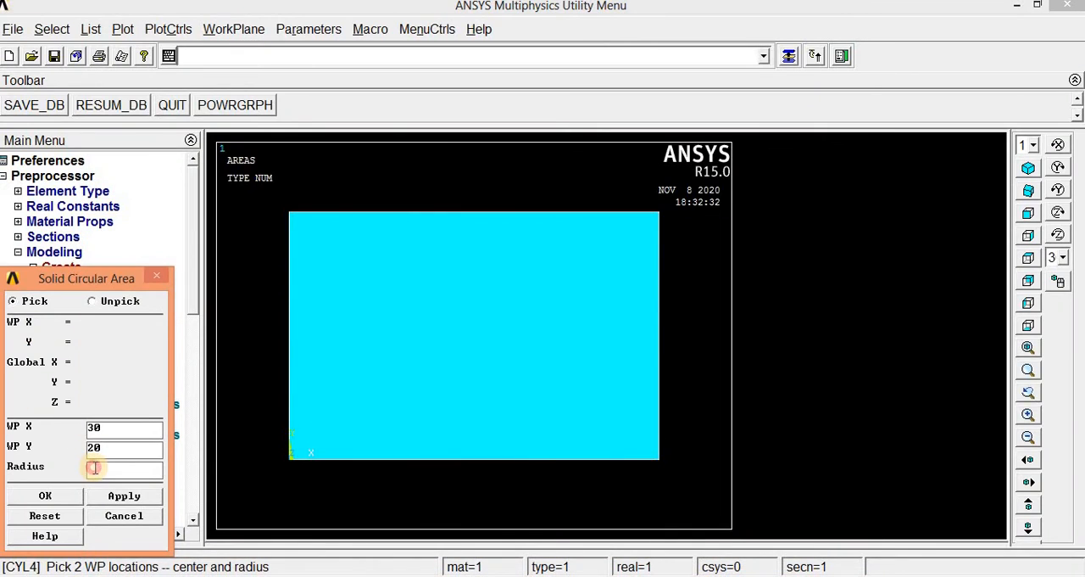
pyautogui.write('5')
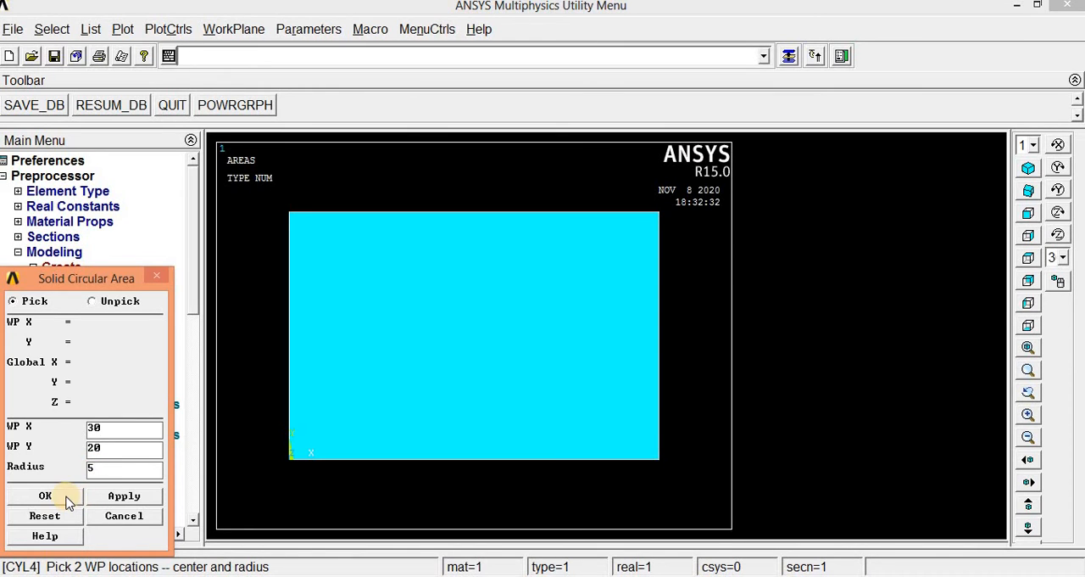
pyautogui.click(66, 497)
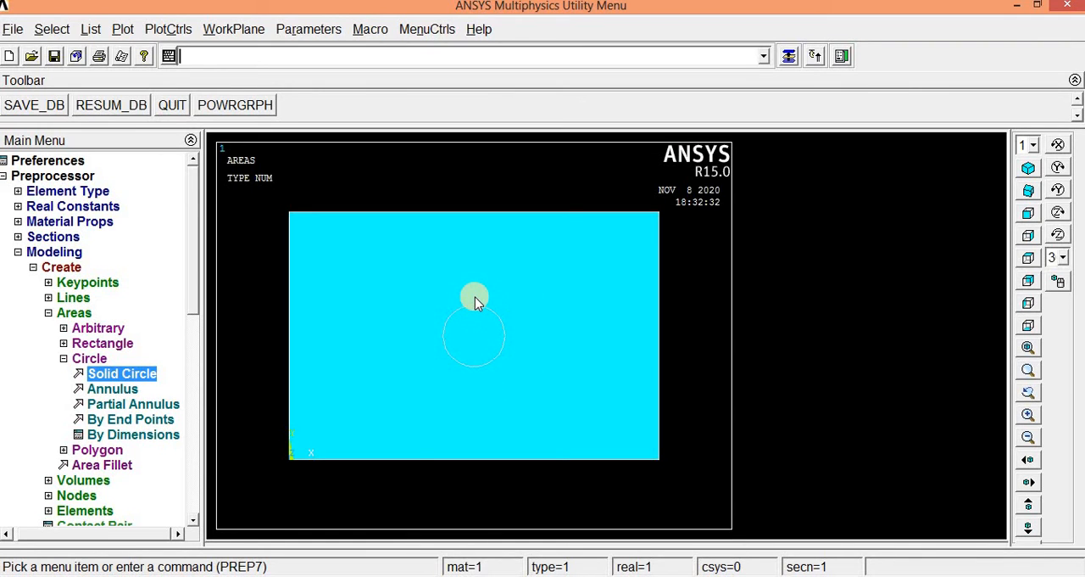
# - Start a Boolean subtraction of areas and set the rectangular plate as the base area to subtract from
pyautogui.scroll(-5, 194, 339)
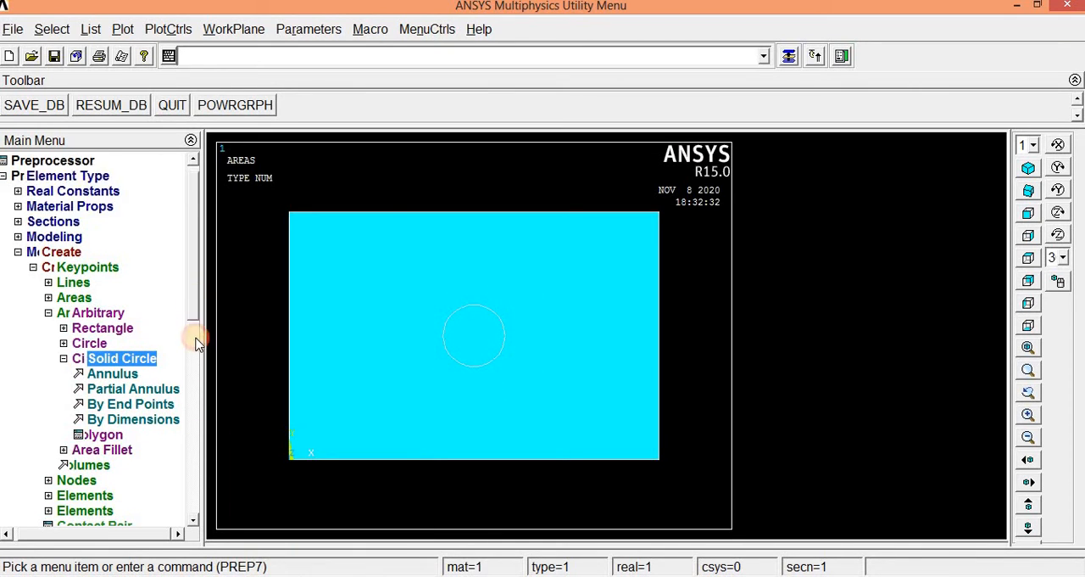
pyautogui.click(60, 374)
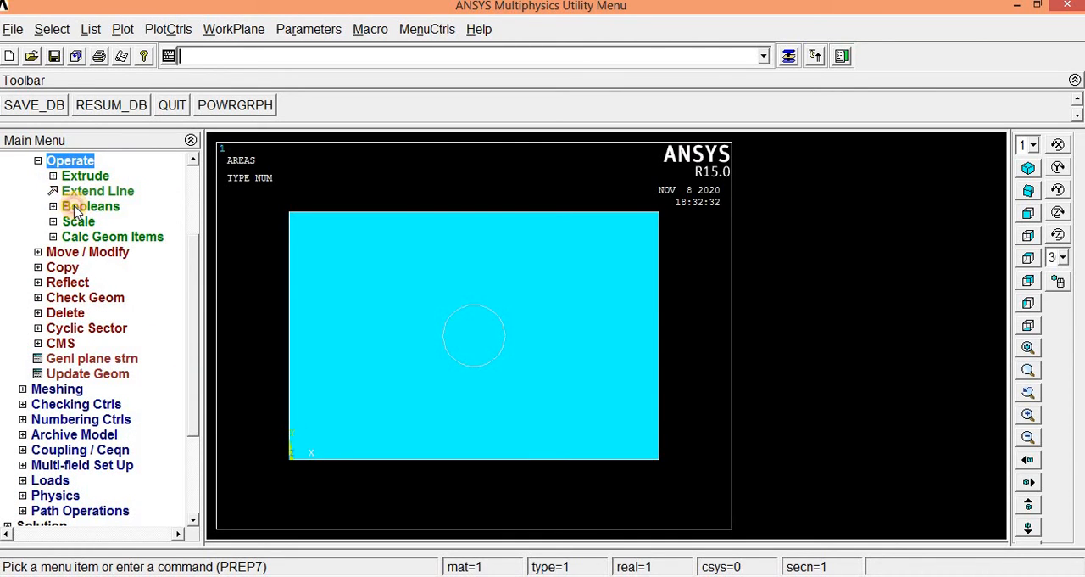
pyautogui.click(74, 208)
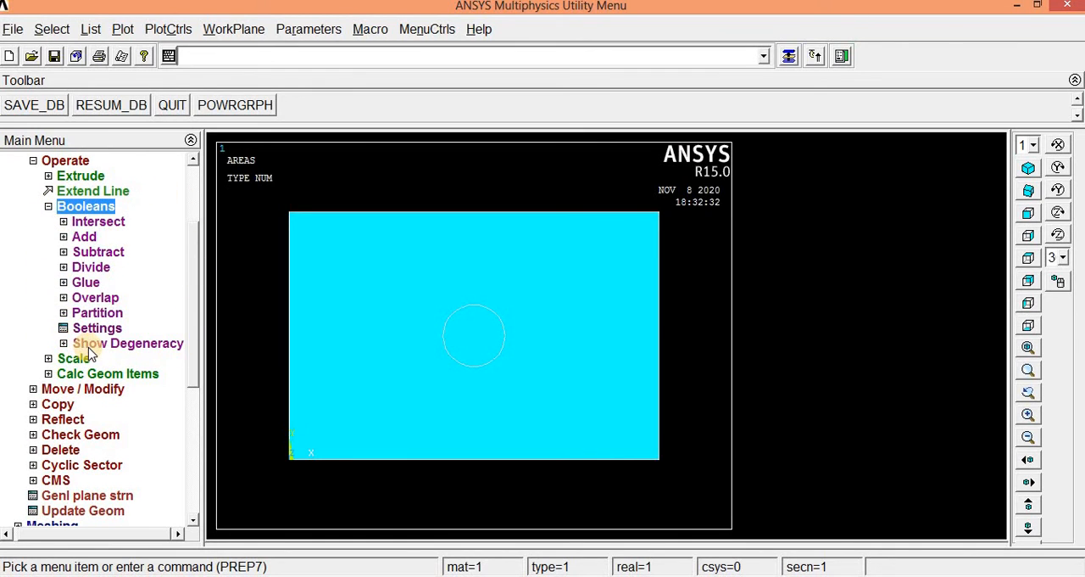
pyautogui.click(84, 253)
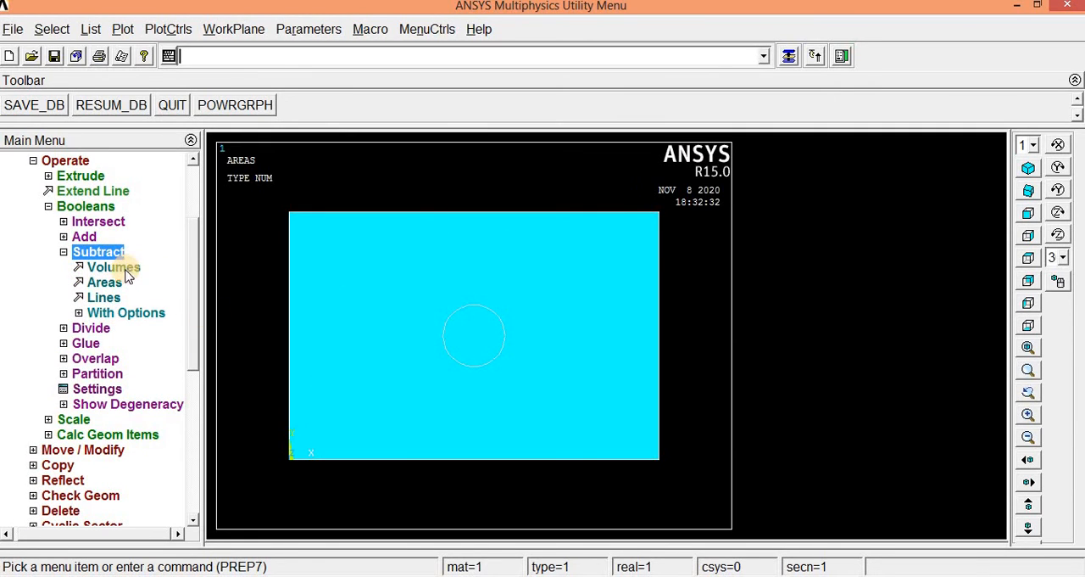
pyautogui.click(104, 283)
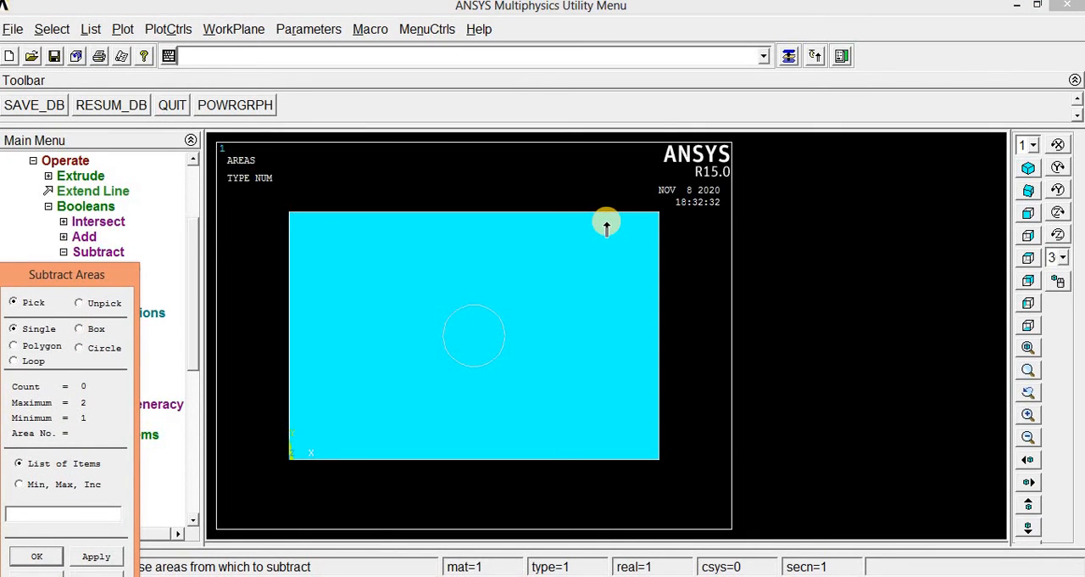
pyautogui.click(606, 224)
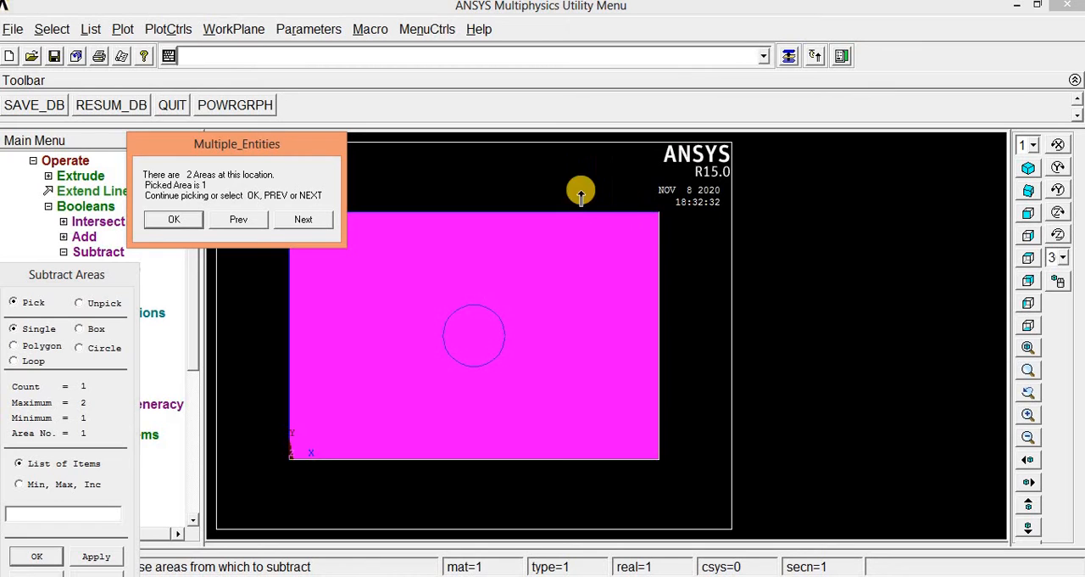
pyautogui.click(174, 219)
pyautogui.click(98, 557)
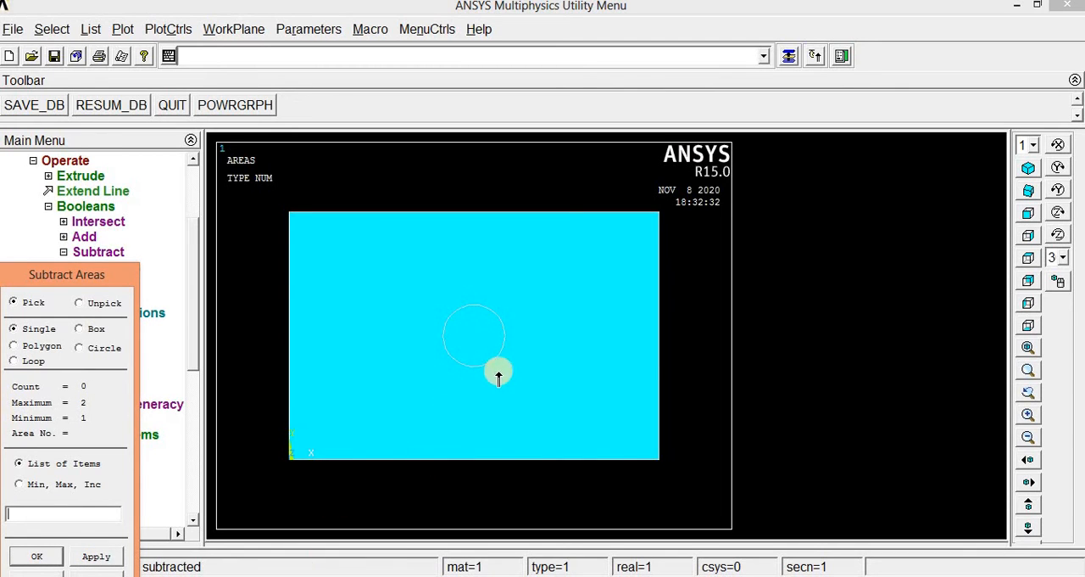
# - Pick the circular area as the area to subtract and cut it out of the rectangular plate
pyautogui.click(488, 316)
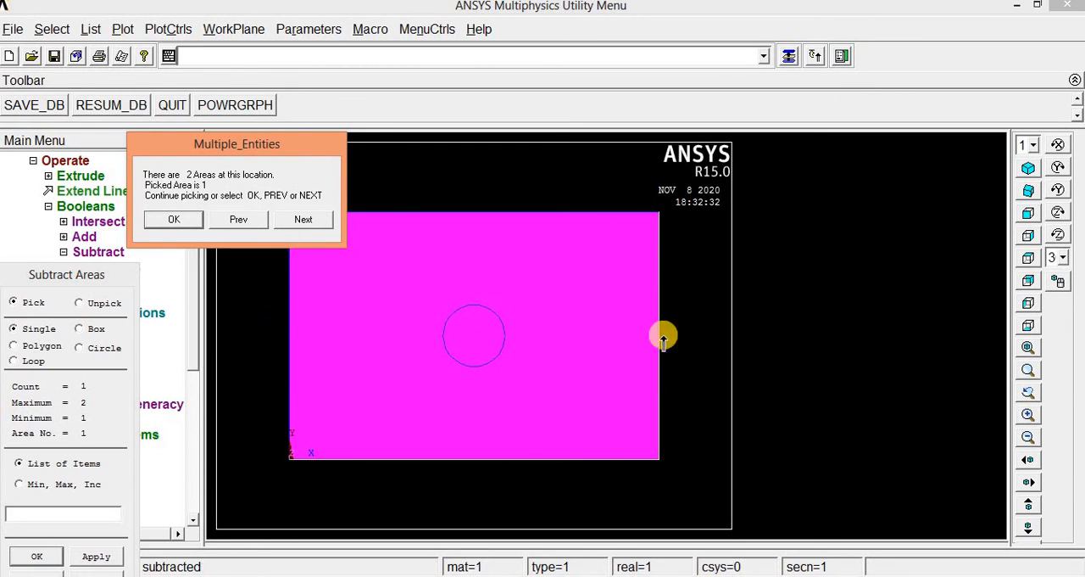
pyautogui.click(305, 218)
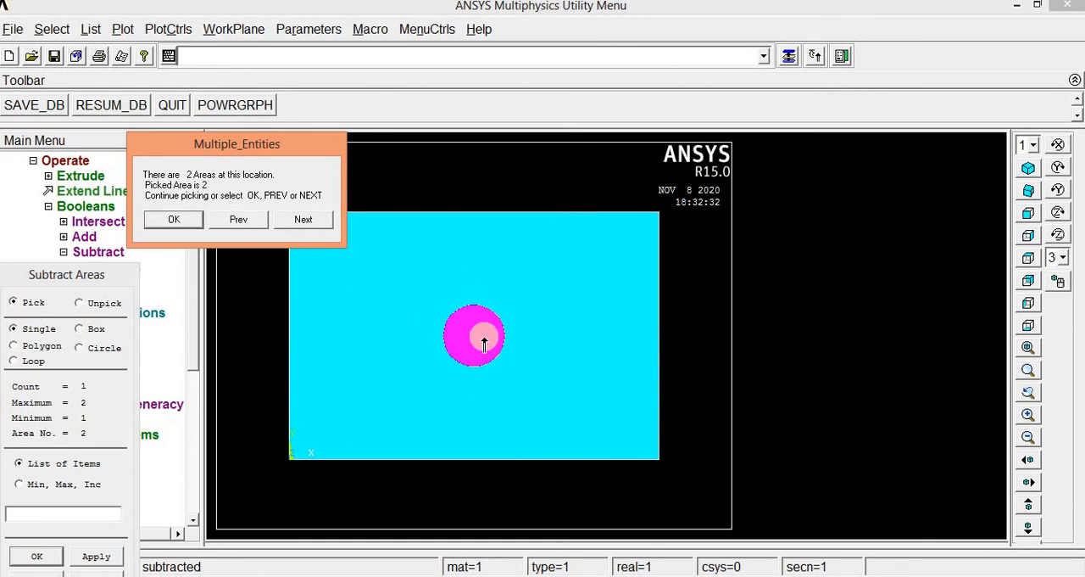
pyautogui.click(176, 219)
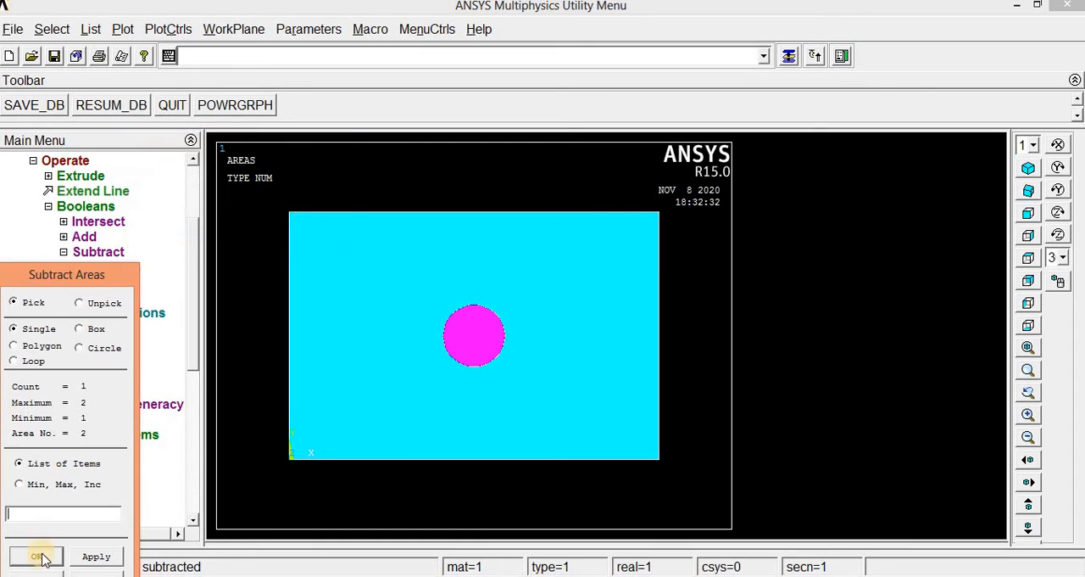
pyautogui.click(38, 557)
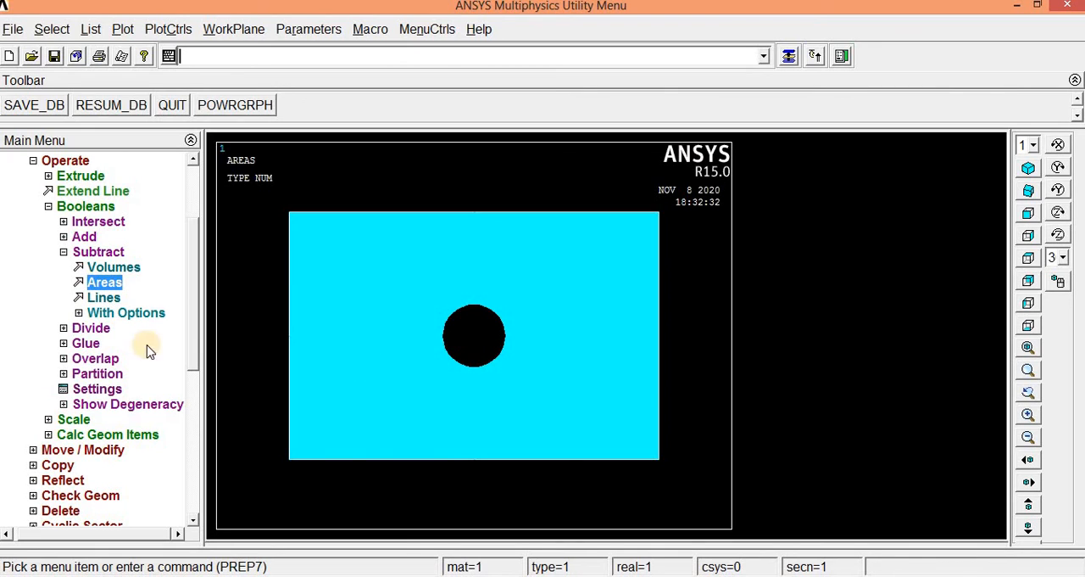
# - Mesh the plate area with free quad elements using the MeshTool with Smart Size set to 4
pyautogui.moveTo(193, 363); pyautogui.dragTo(192, 460)
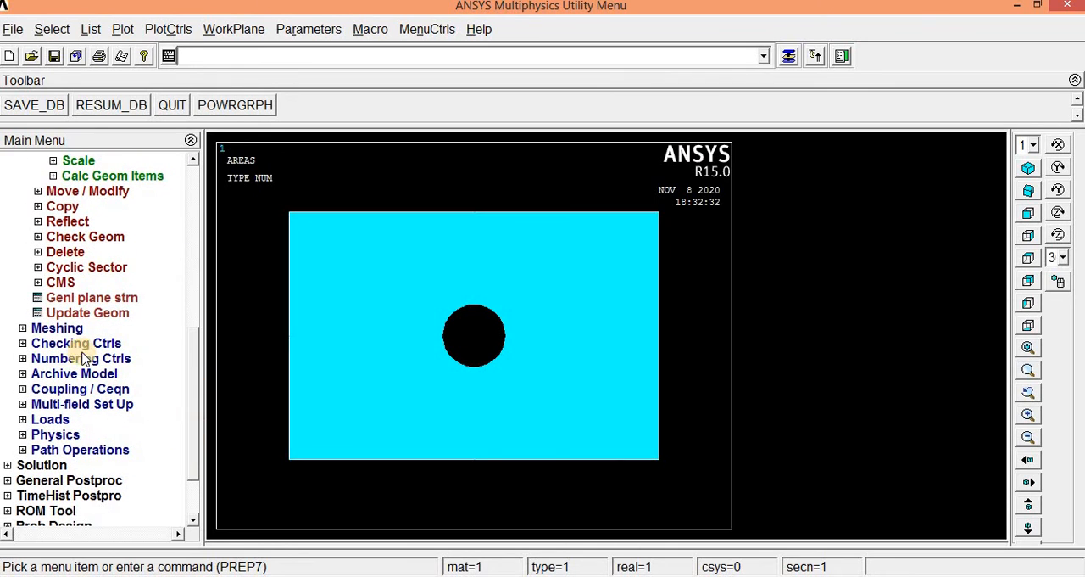
pyautogui.click(52, 329)
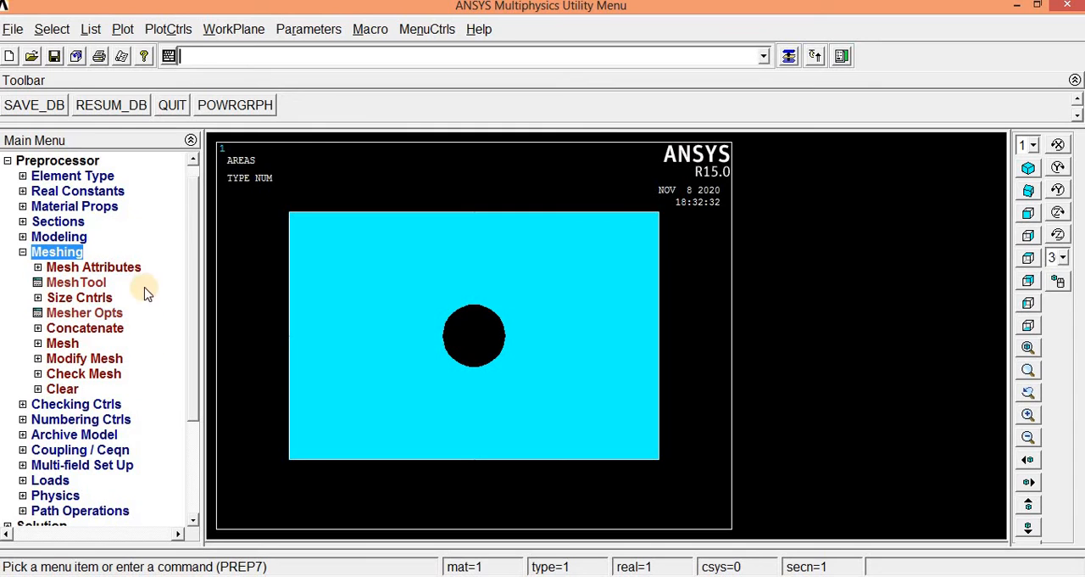
pyautogui.click(84, 284)
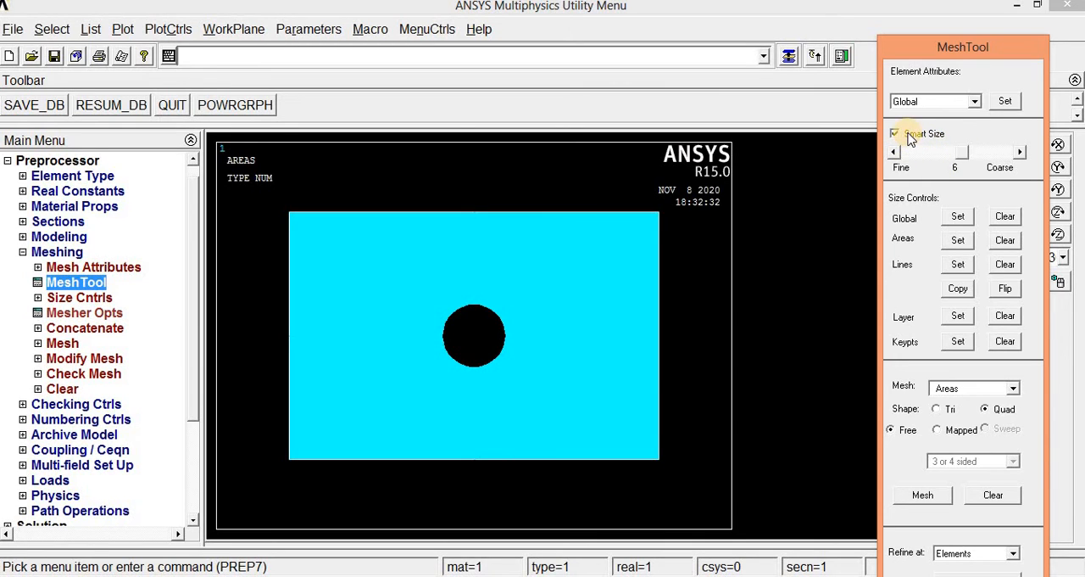
pyautogui.moveTo(968, 157)
pyautogui.mouseDown()
pyautogui.moveTo(945, 153)
pyautogui.moveTo(985, 163)
pyautogui.mouseUp()
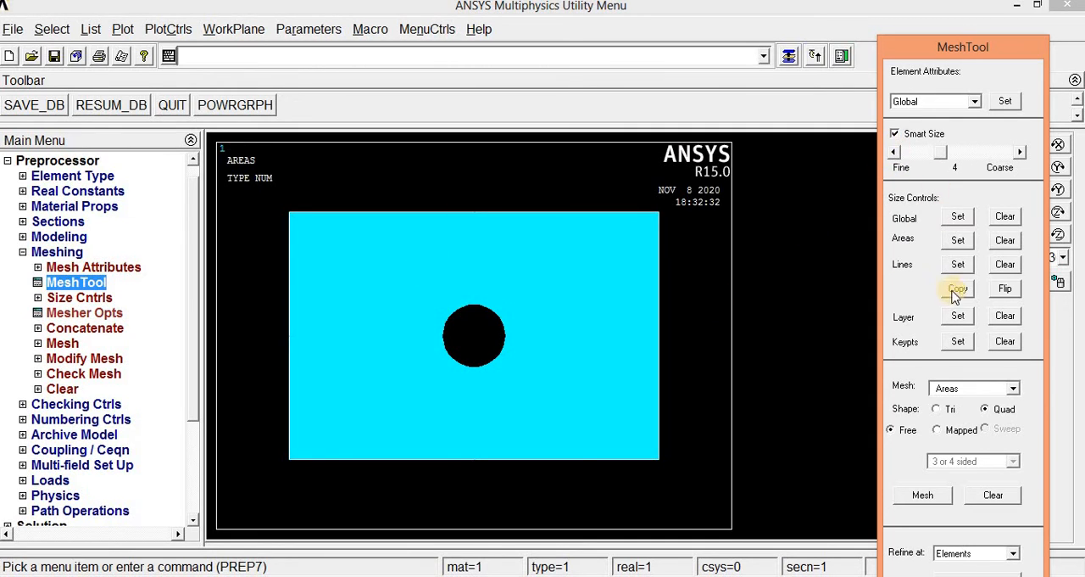
pyautogui.click(933, 496)
pyautogui.click(611, 266)
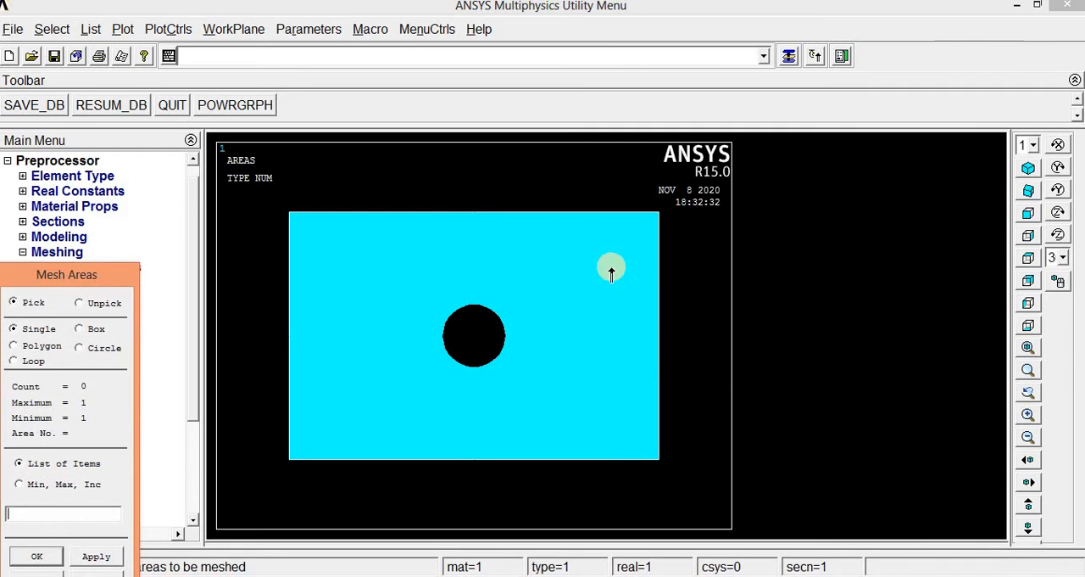
pyautogui.click(38, 555)
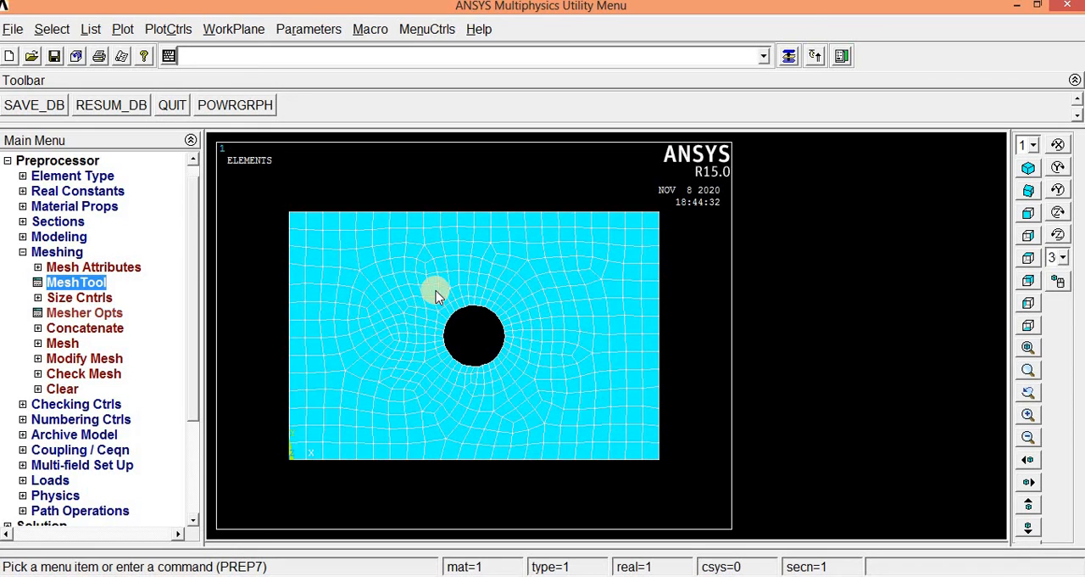
# - Recheck the problem drawing in Microsoft Office Picture Manager, and set the new analysis type to Static in ANSYS
pyautogui.hotkey('alt', 'Tab')
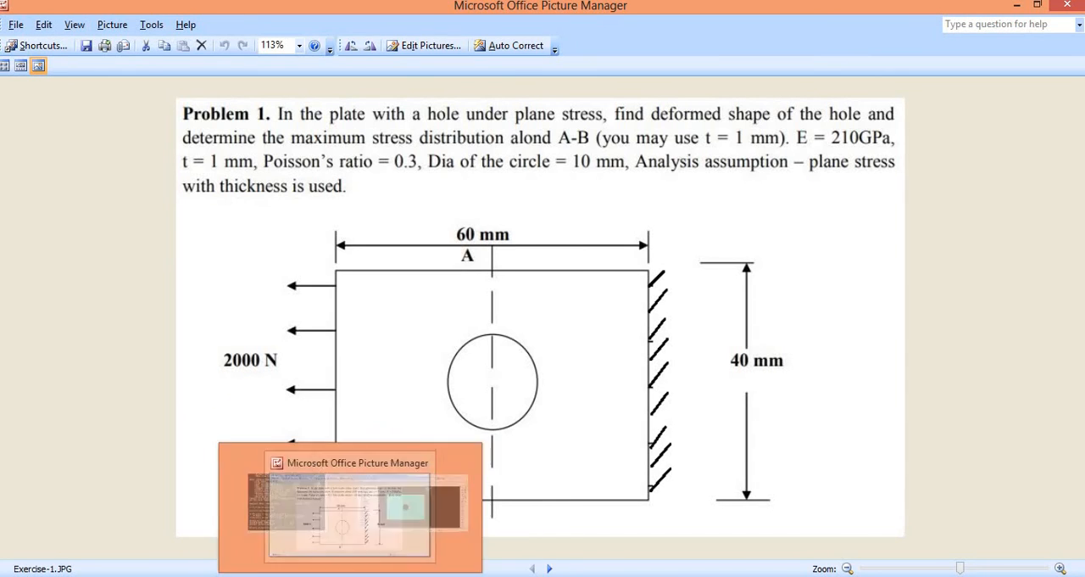
pyautogui.click(453, 502)
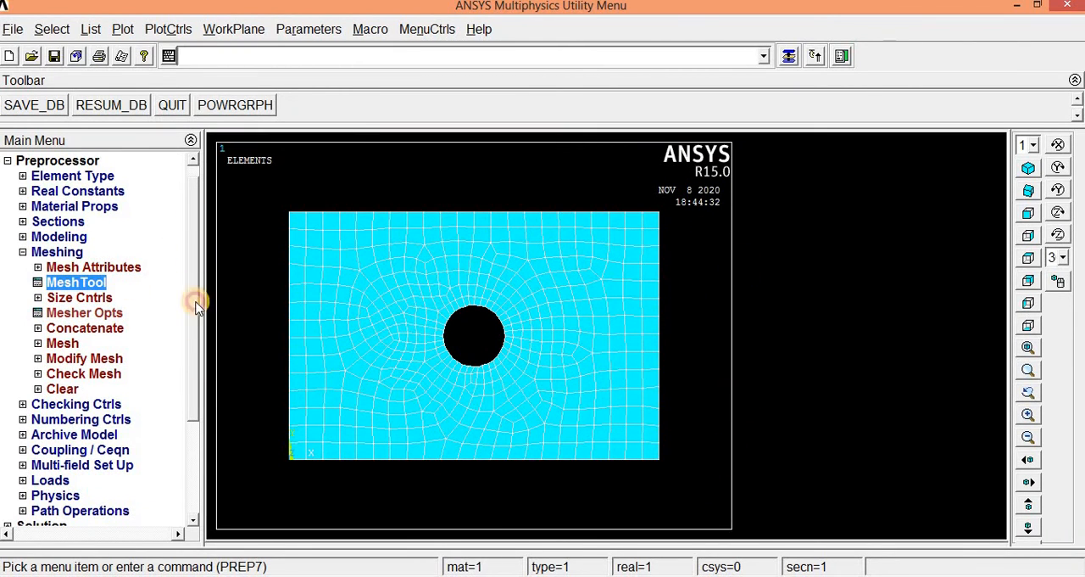
pyautogui.scroll(-3, 194, 303)
pyautogui.click(47, 344)
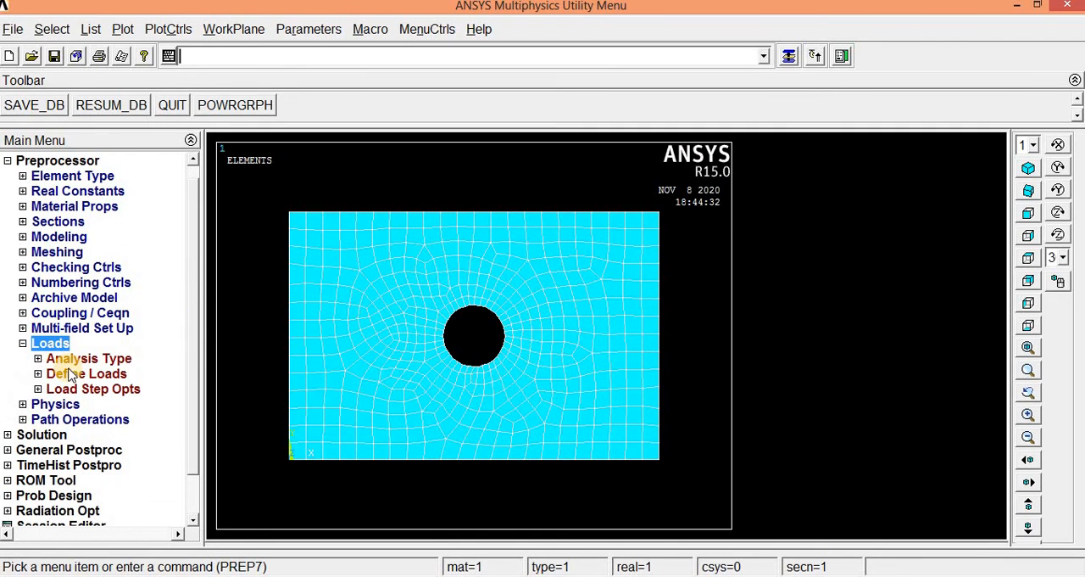
pyautogui.click(74, 360)
pyautogui.click(89, 373)
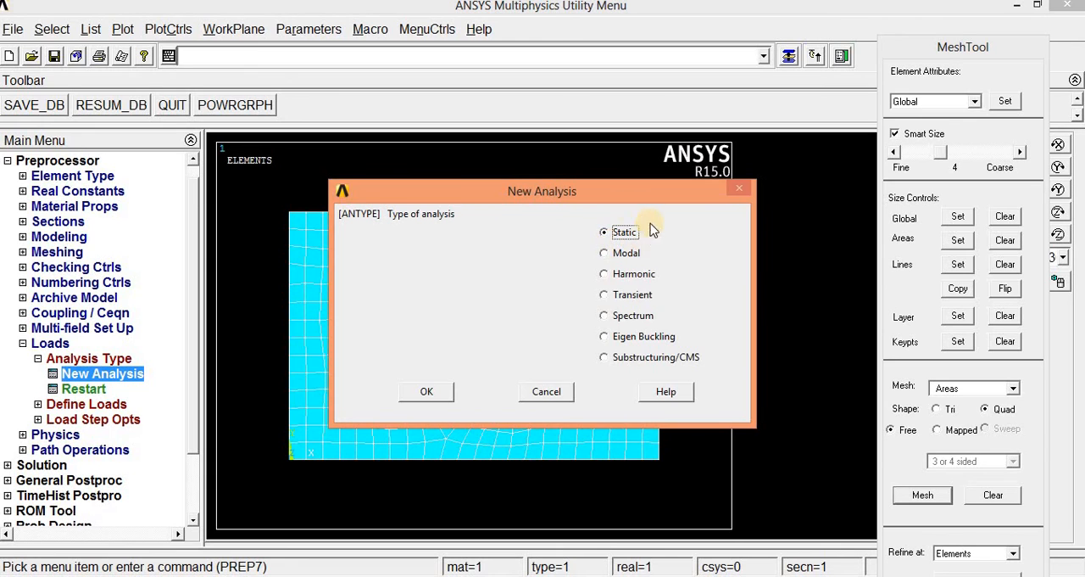
pyautogui.click(431, 392)
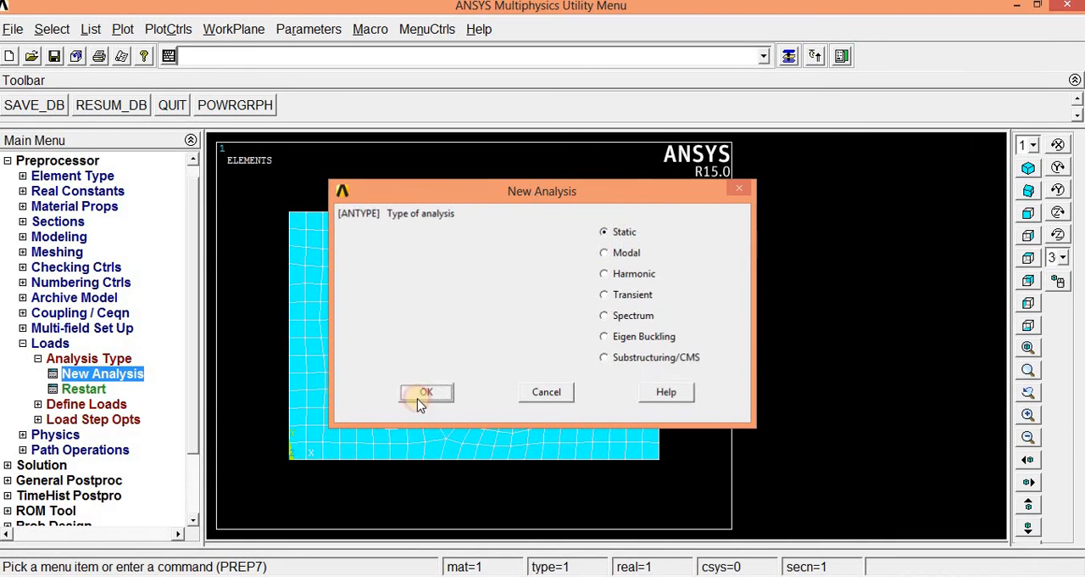
# - Start a structural displacement constraint on nodes and select all nodes along the plate's right edge, using box picking
pyautogui.click(52, 403)
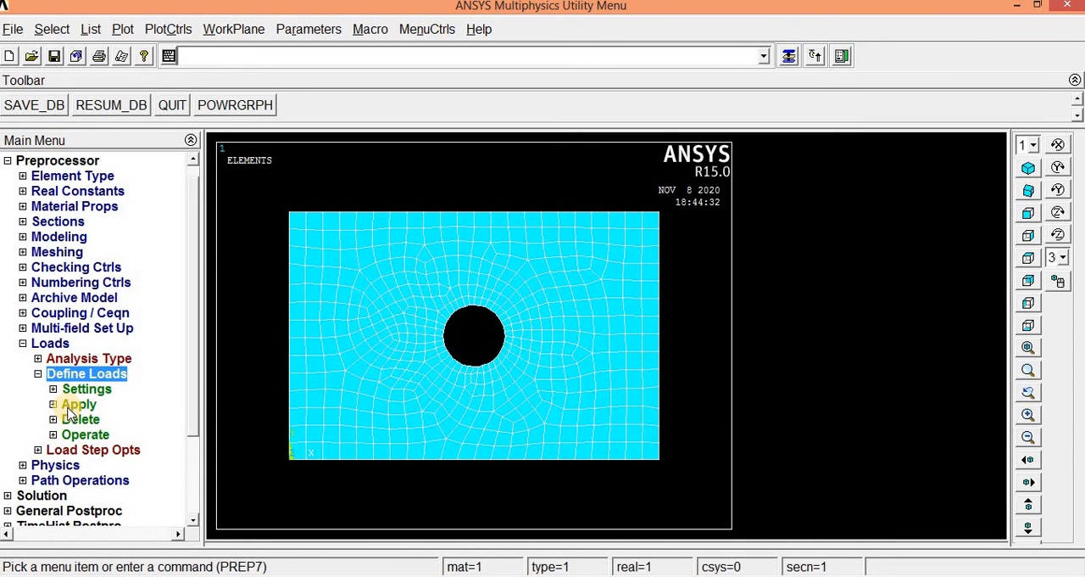
pyautogui.click(72, 407)
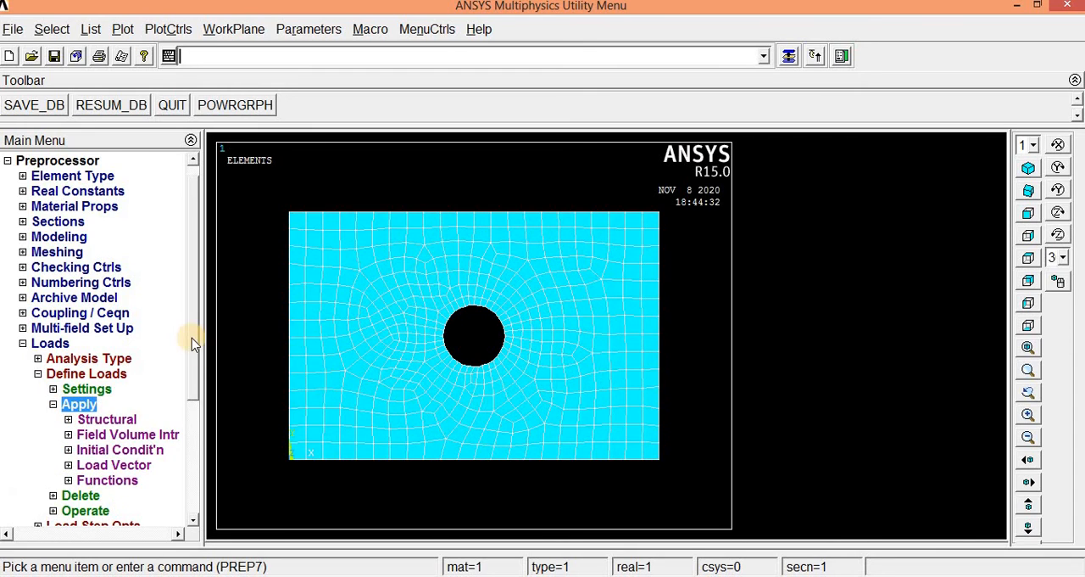
pyautogui.moveTo(192, 338); pyautogui.dragTo(197, 408)
pyautogui.scroll(-1, 196, 408)
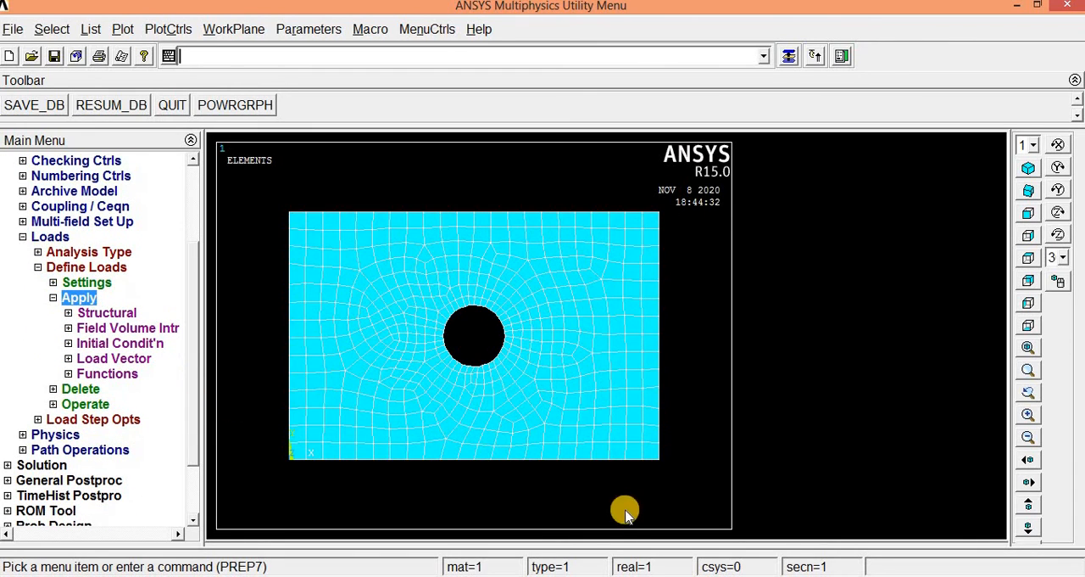
pyautogui.click(72, 313)
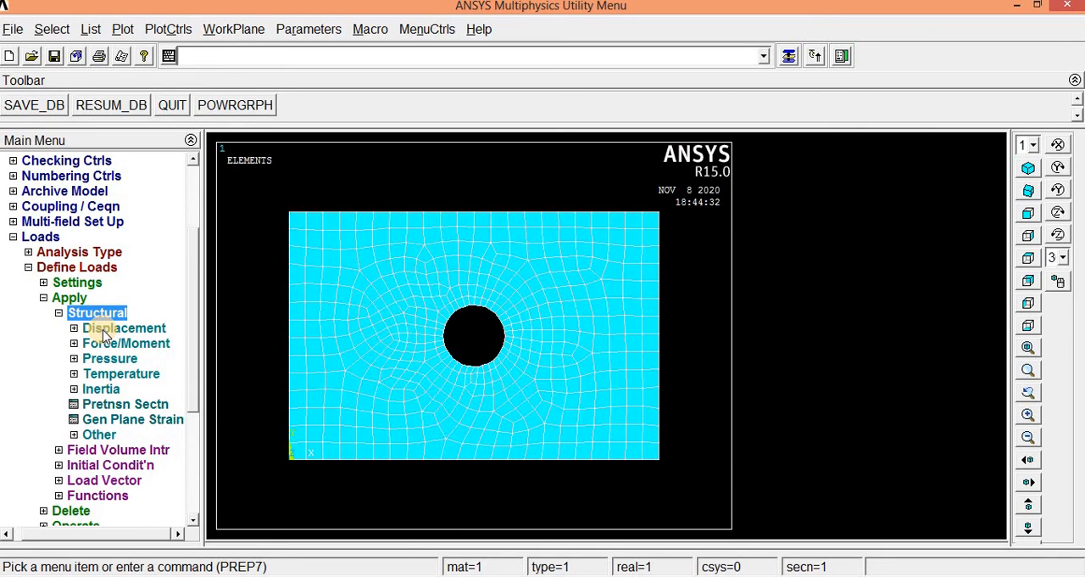
pyautogui.click(103, 330)
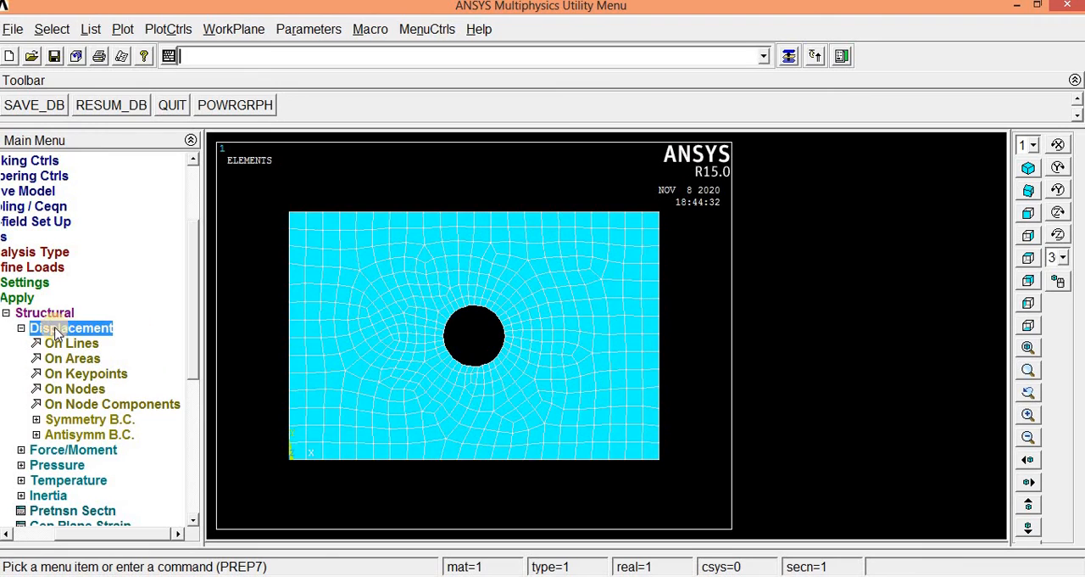
pyautogui.click(74, 390)
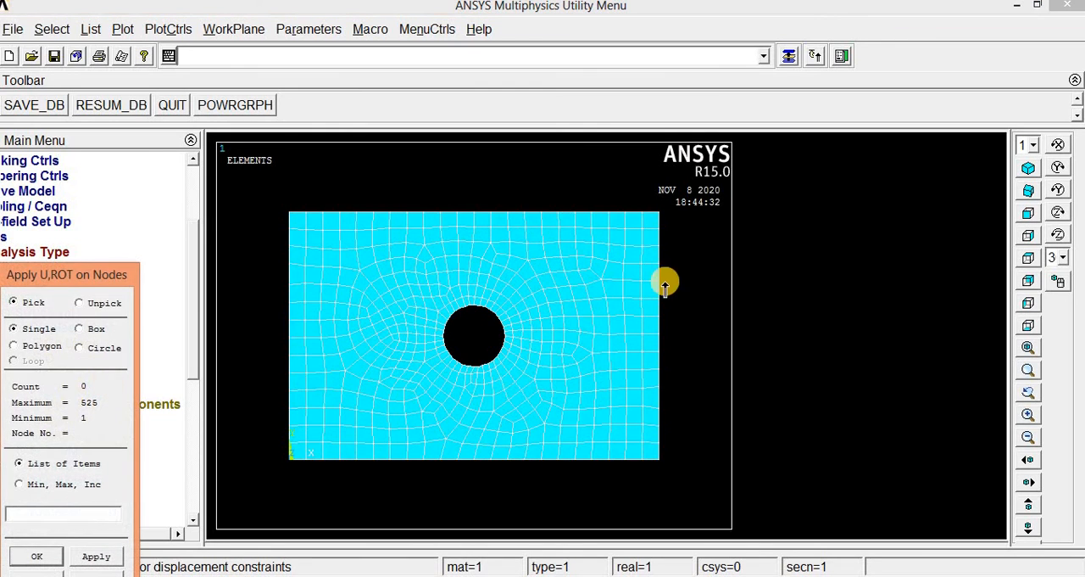
pyautogui.click(660, 217)
pyautogui.click(659, 229)
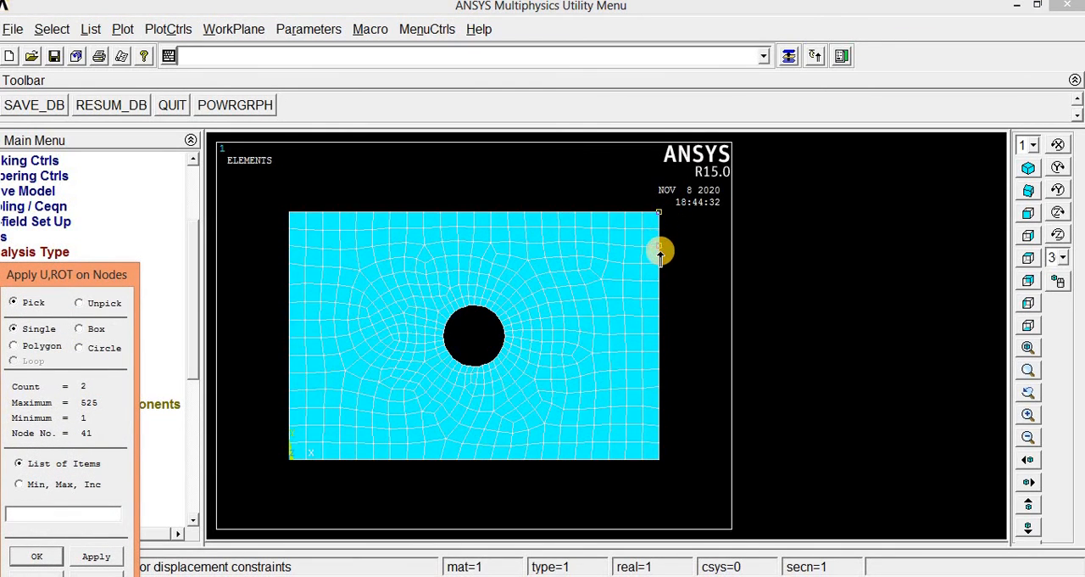
pyautogui.click(659, 246)
pyautogui.click(658, 267)
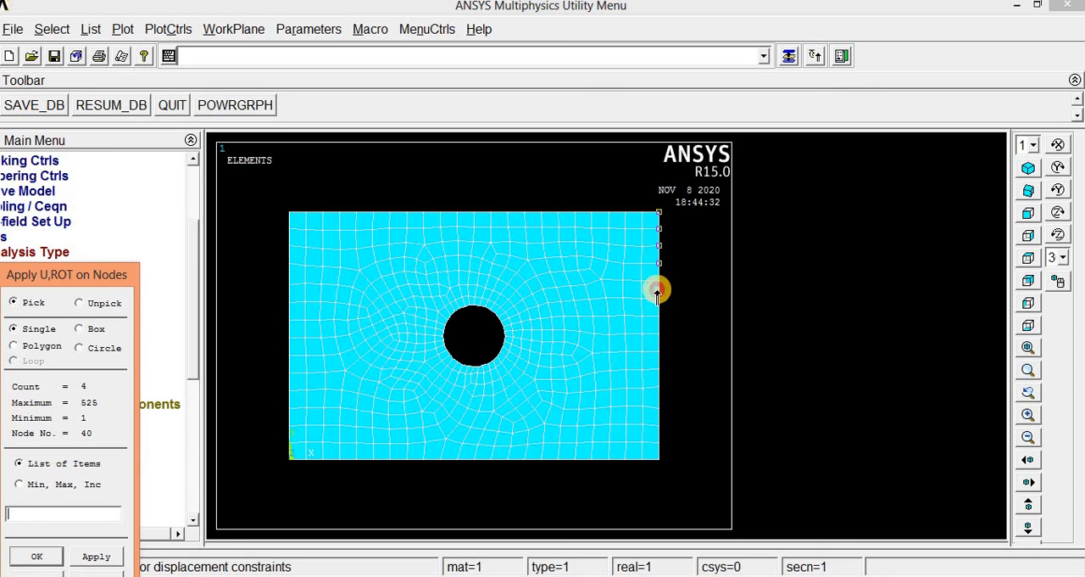
pyautogui.click(658, 291)
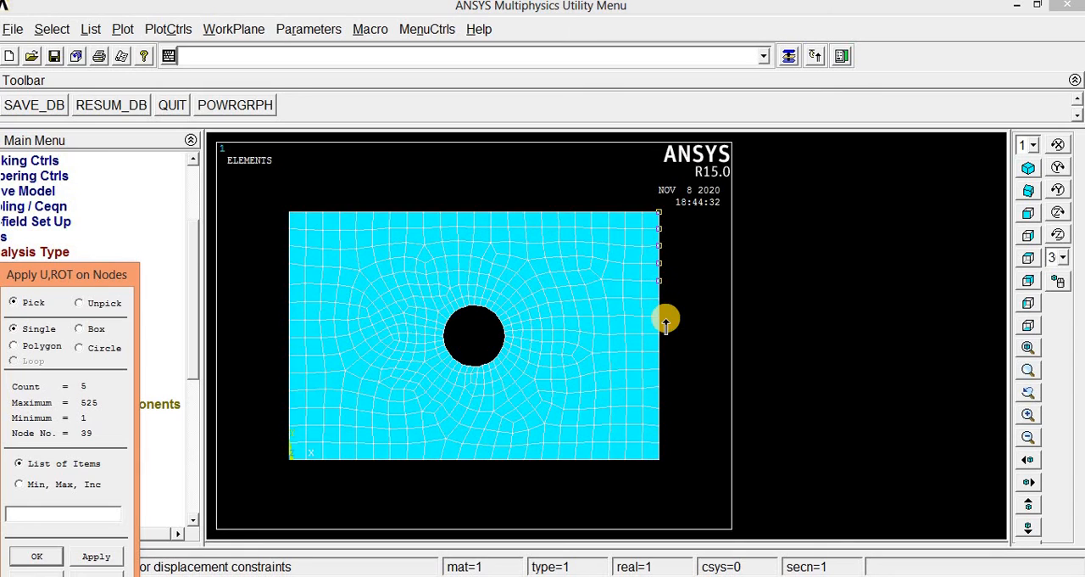
pyautogui.click(79, 329)
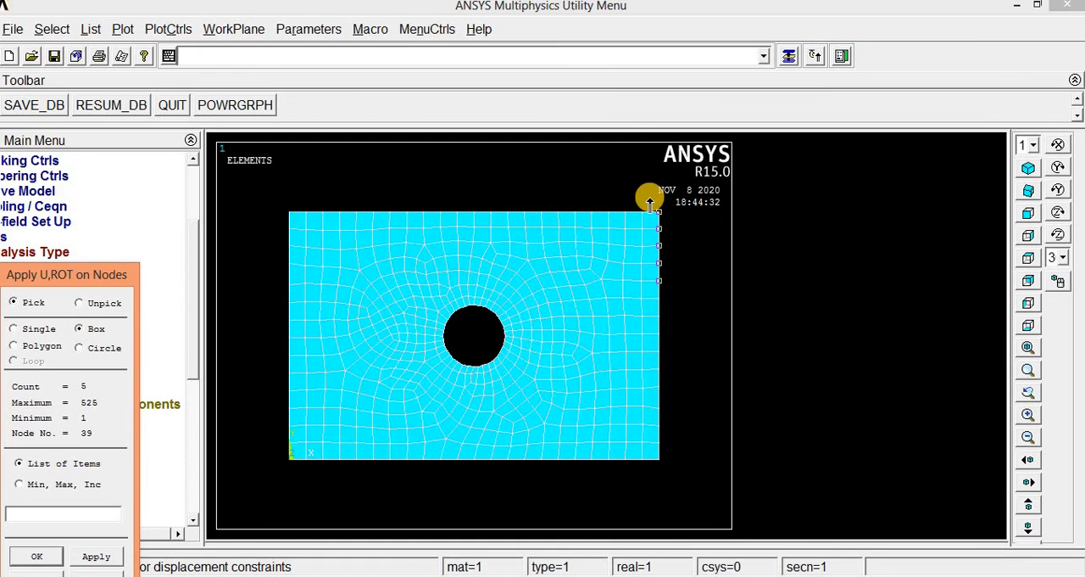
pyautogui.moveTo(649, 203); pyautogui.dragTo(669, 475)
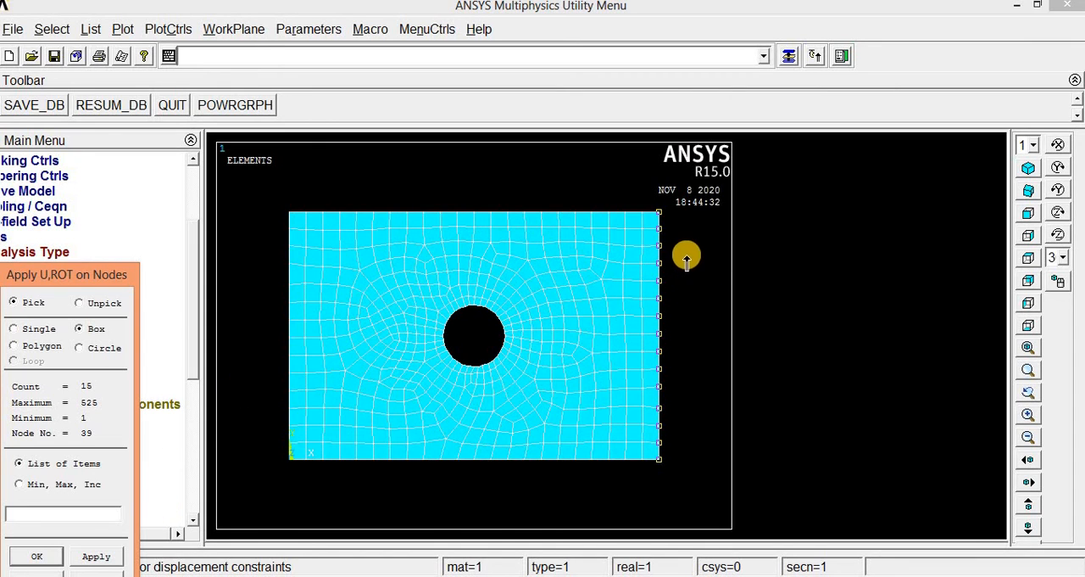
# - Constrain All DOF on the selected right-edge nodes as a constant value, leaving the displacement value blank
pyautogui.click(54, 559)
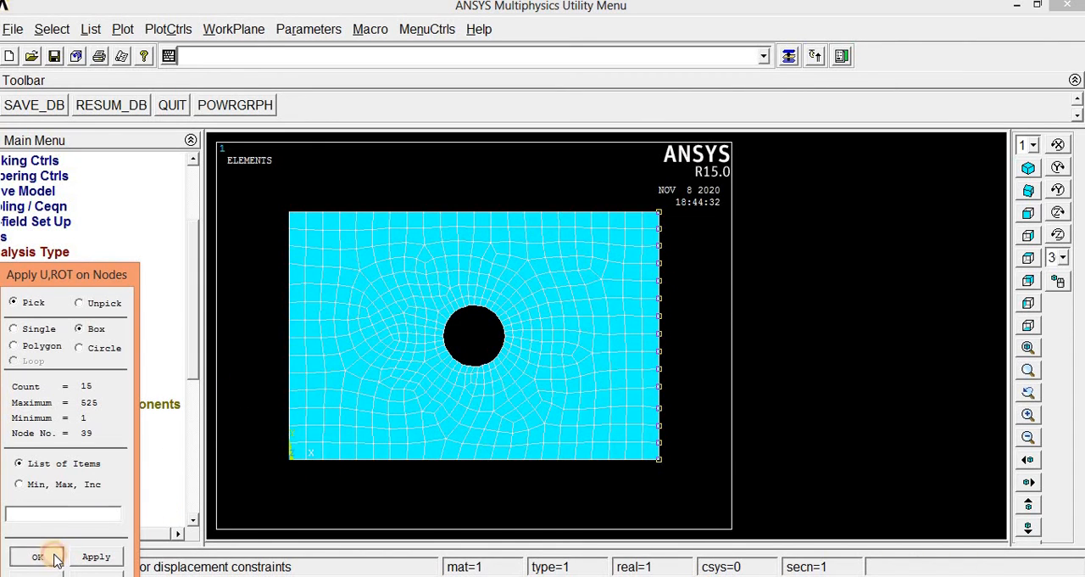
pyautogui.moveTo(658, 182); pyautogui.dragTo(972, 114)
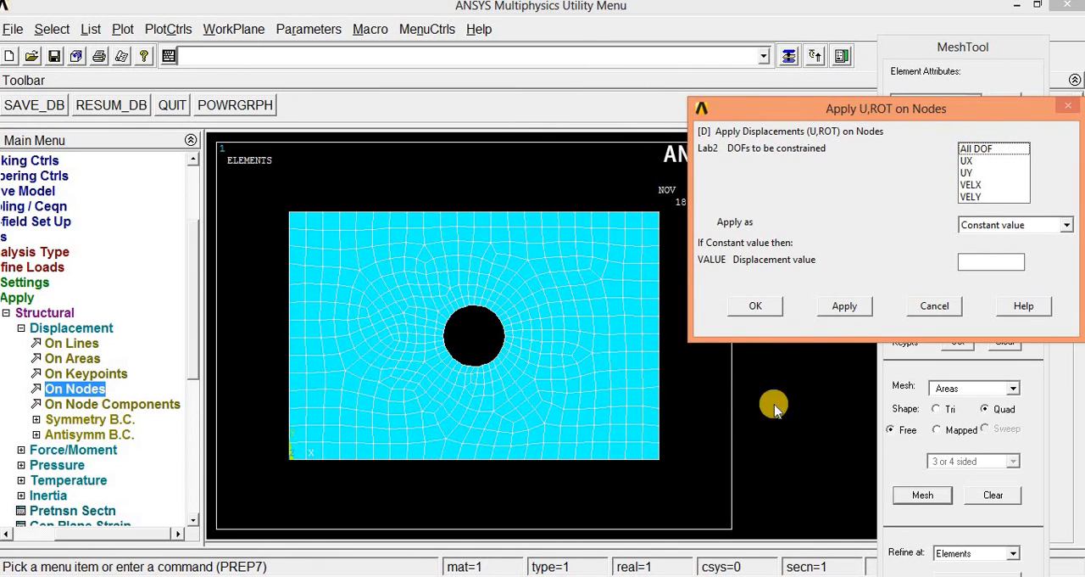
pyautogui.click(976, 150)
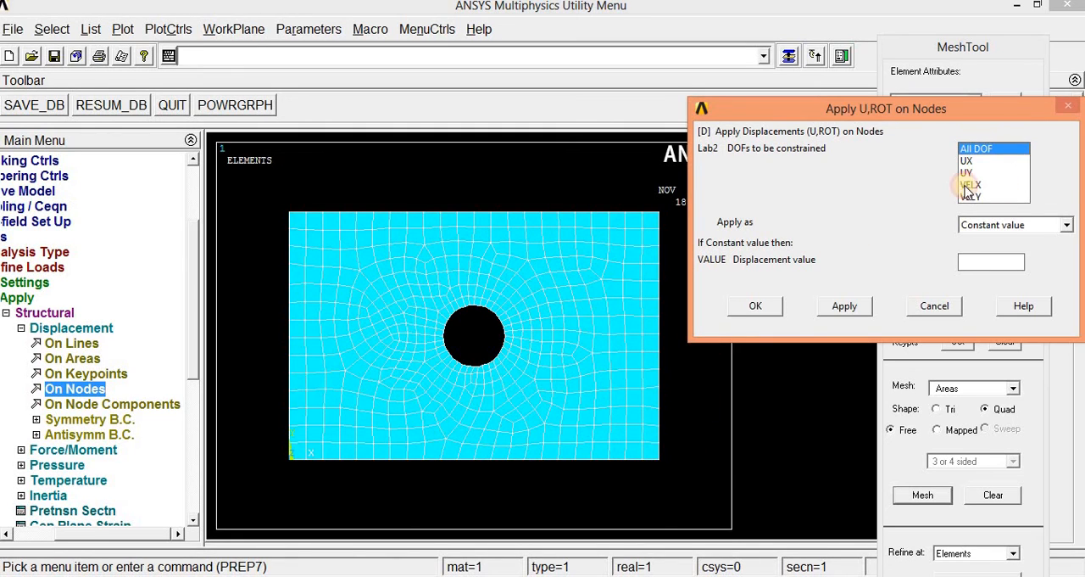
pyautogui.click(774, 307)
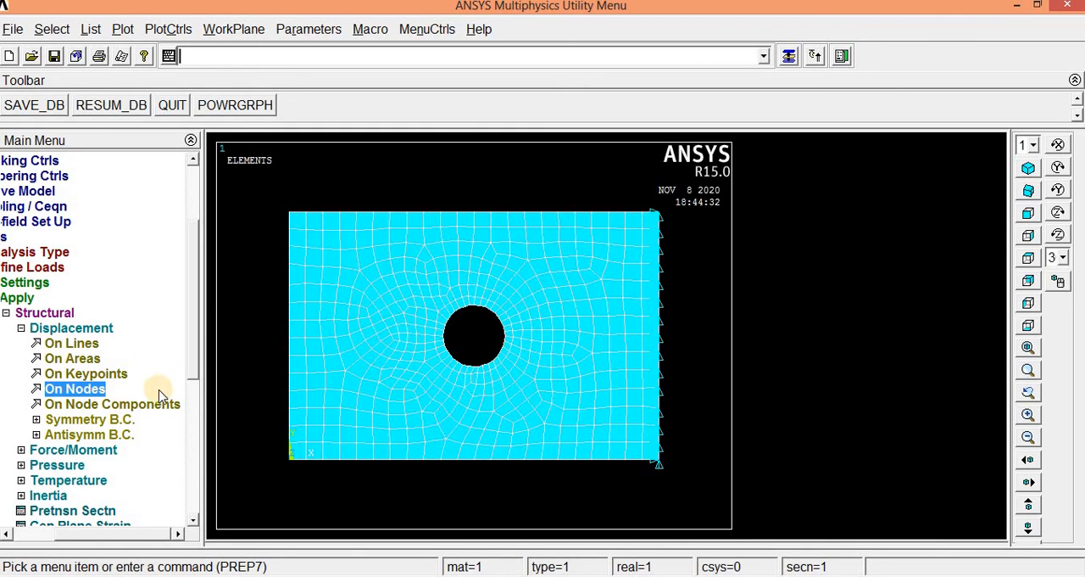
# - Start a structural force/moment load on nodes and select all nodes along the plate's left edge, using box picking
pyautogui.click(49, 450)
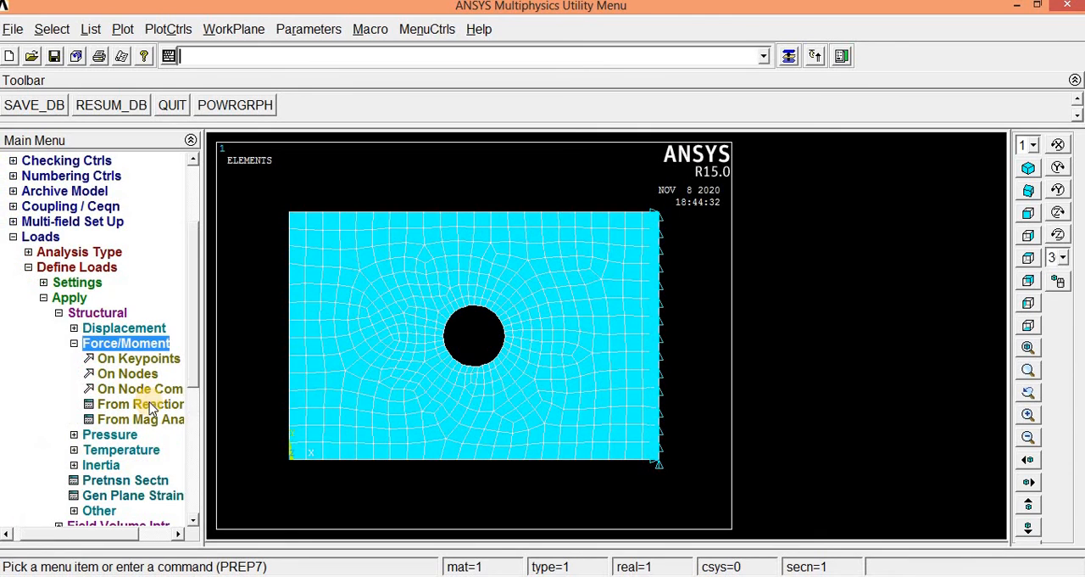
pyautogui.scroll(-3, 185, 317)
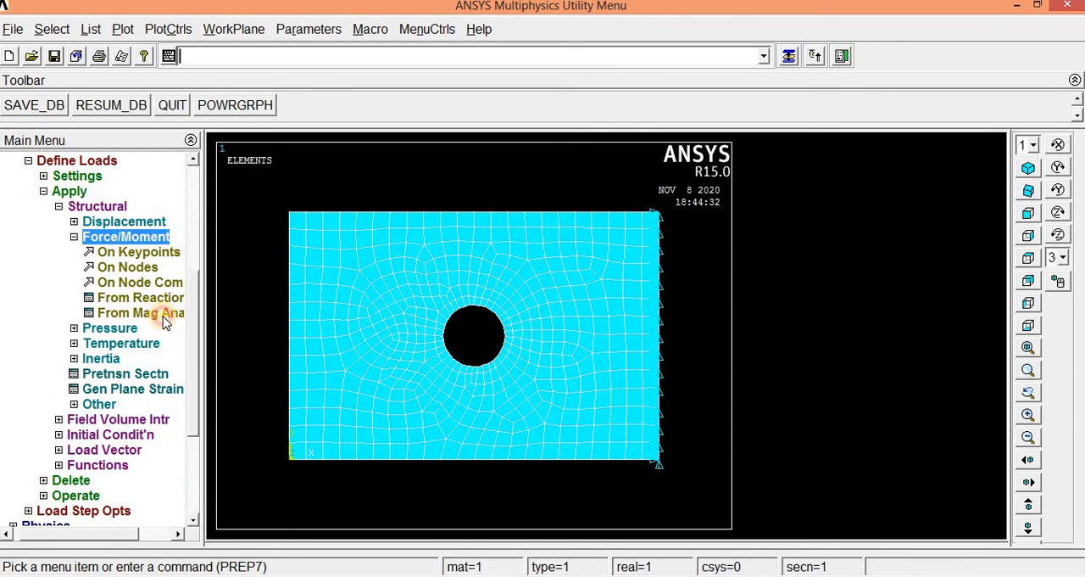
pyautogui.click(129, 267)
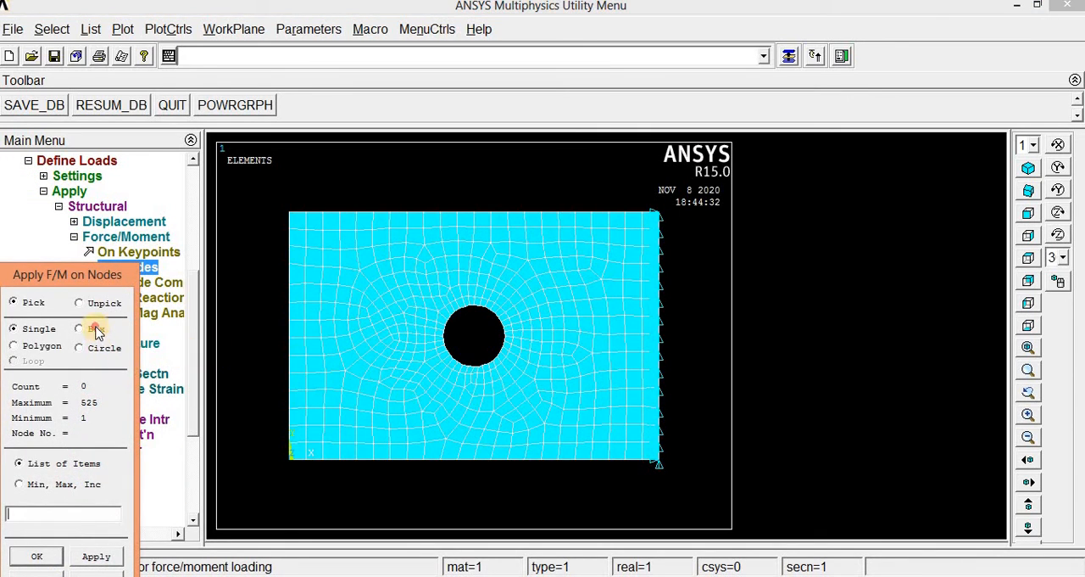
pyautogui.click(96, 329)
pyautogui.moveTo(275, 199); pyautogui.dragTo(298, 480)
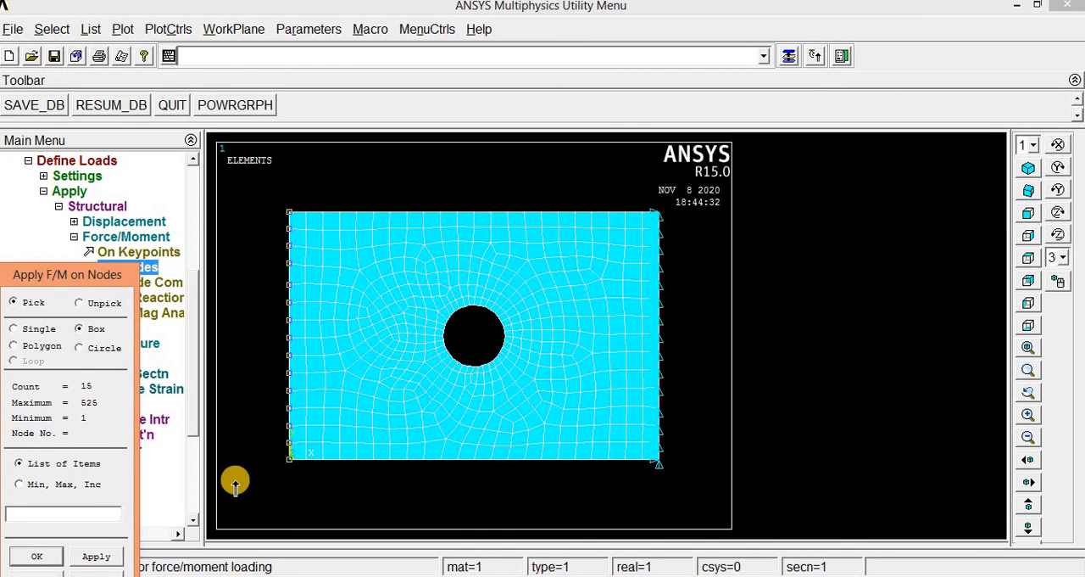
pyautogui.click(30, 557)
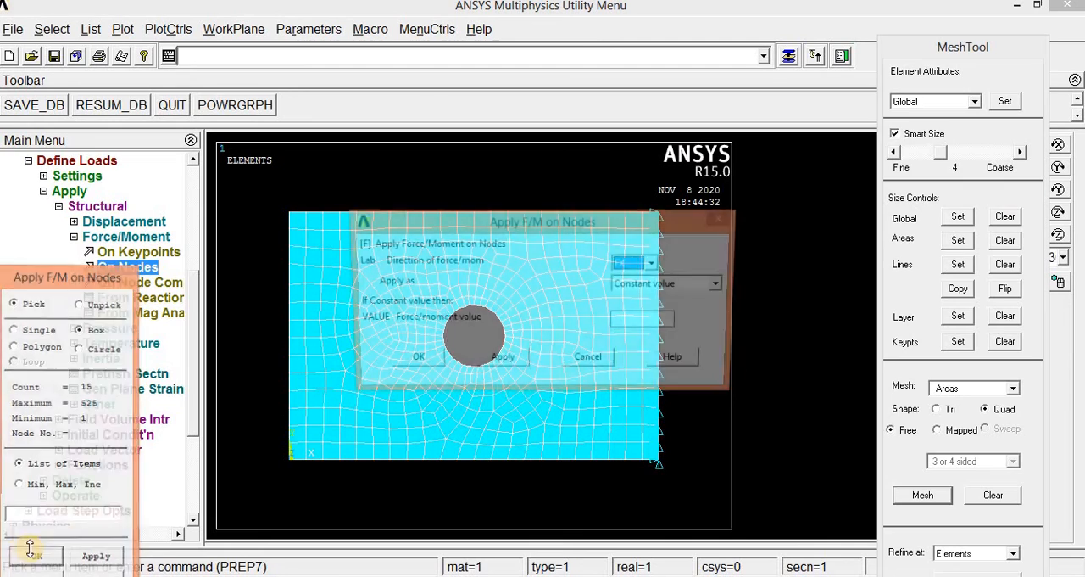
# - Apply an FX force with a constant value of -2000 to the selected left-edge nodes
pyautogui.click(655, 263)
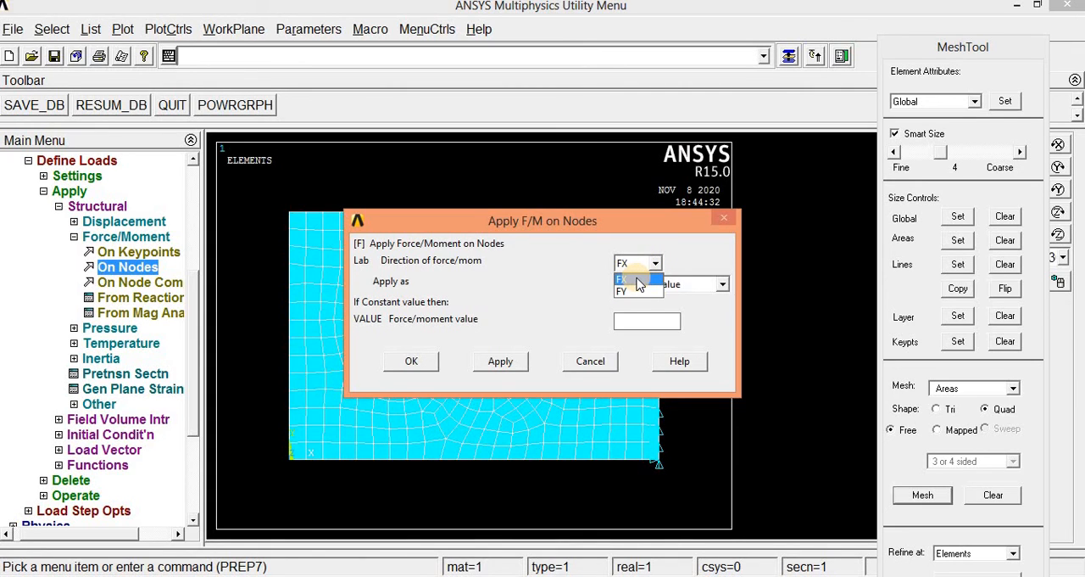
pyautogui.click(638, 282)
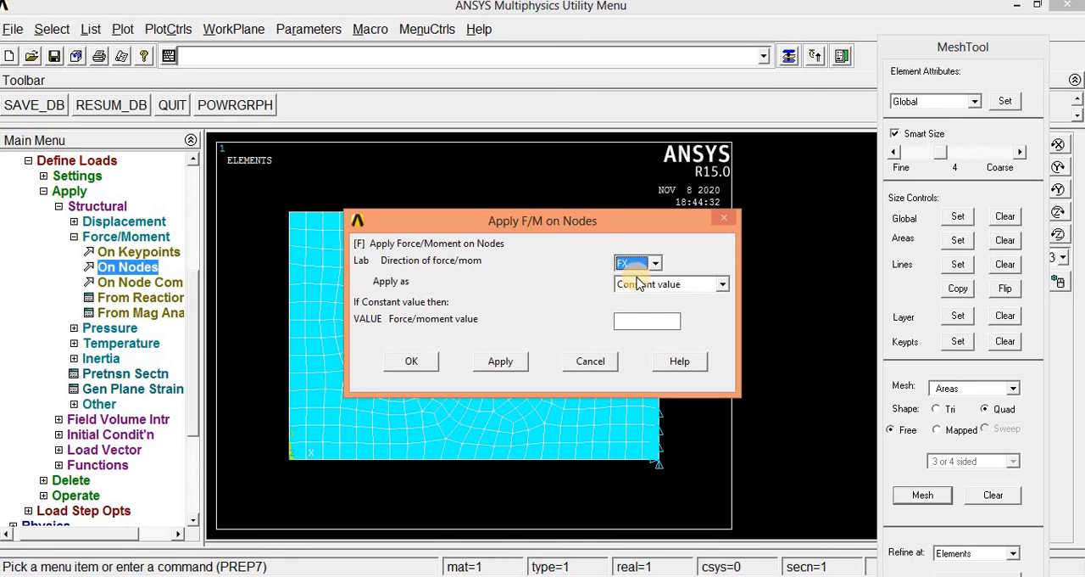
pyautogui.click(632, 323)
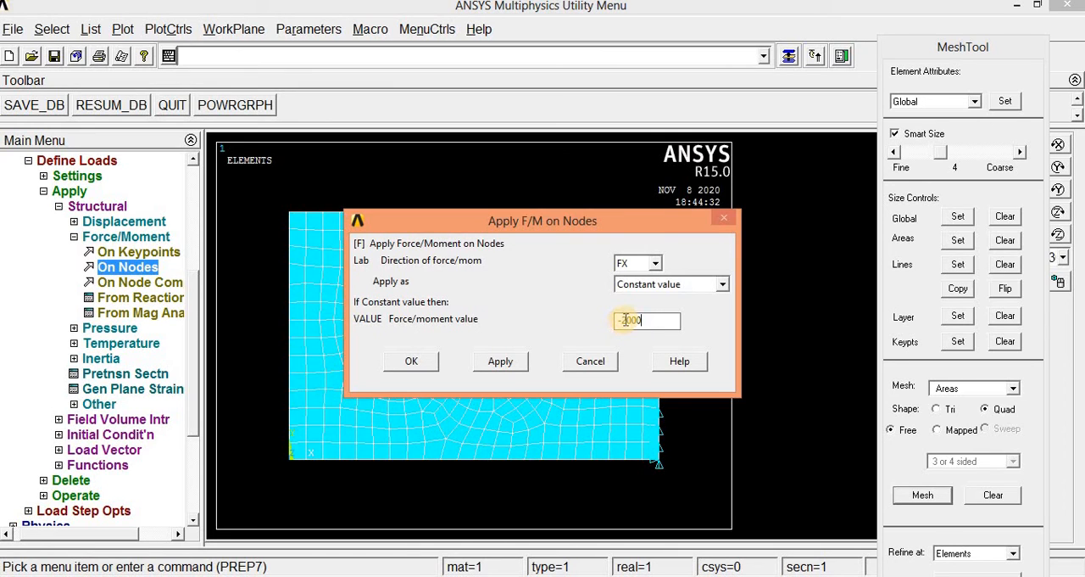
pyautogui.moveTo(623, 320); pyautogui.dragTo(616, 333)
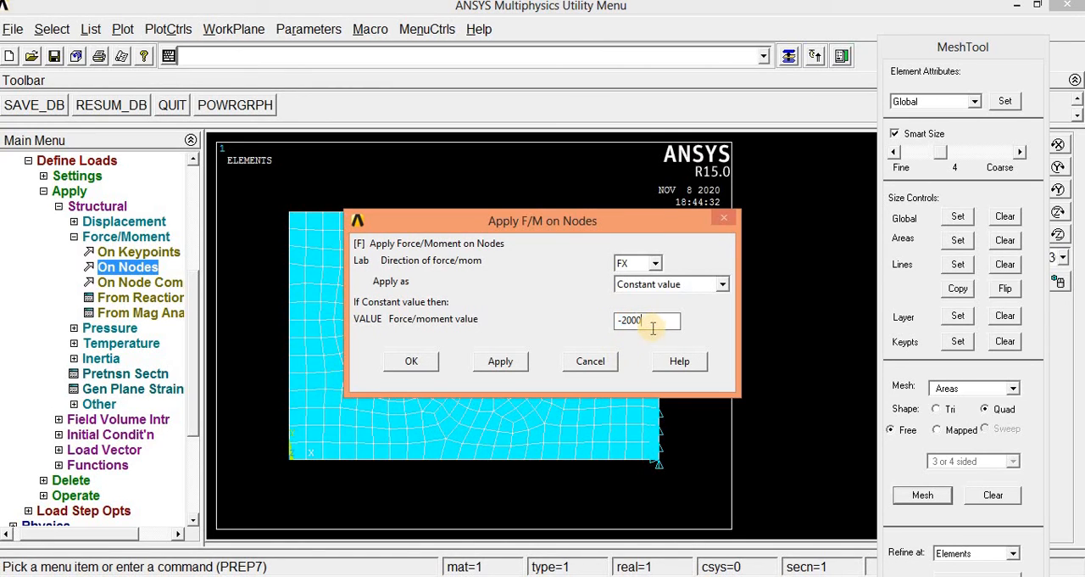
pyautogui.click(428, 362)
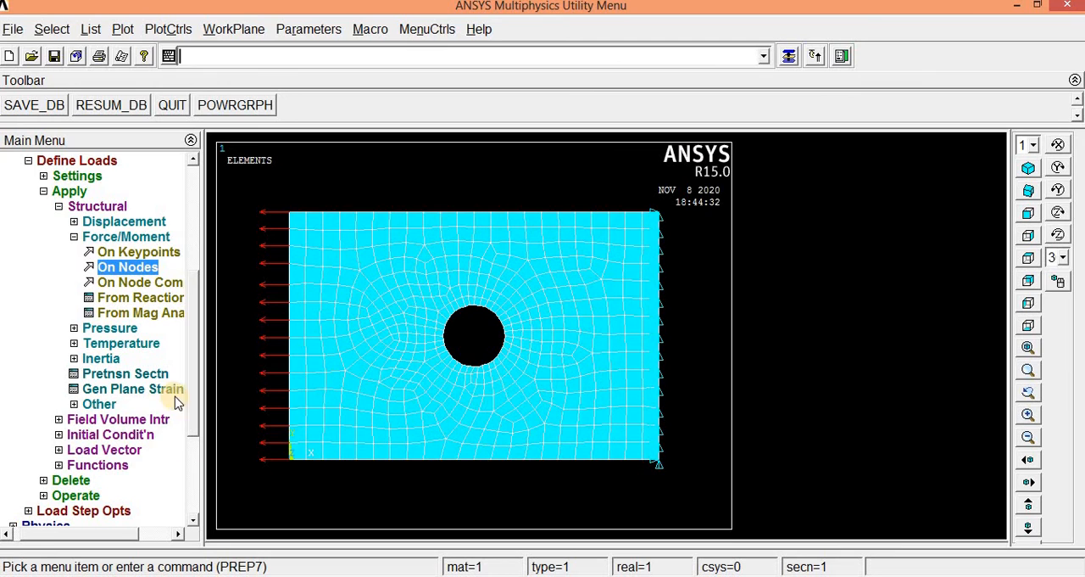
# - Solve the current load step, and close the completion note and the /STATUS Command listing
pyautogui.moveTo(194, 365); pyautogui.dragTo(194, 466)
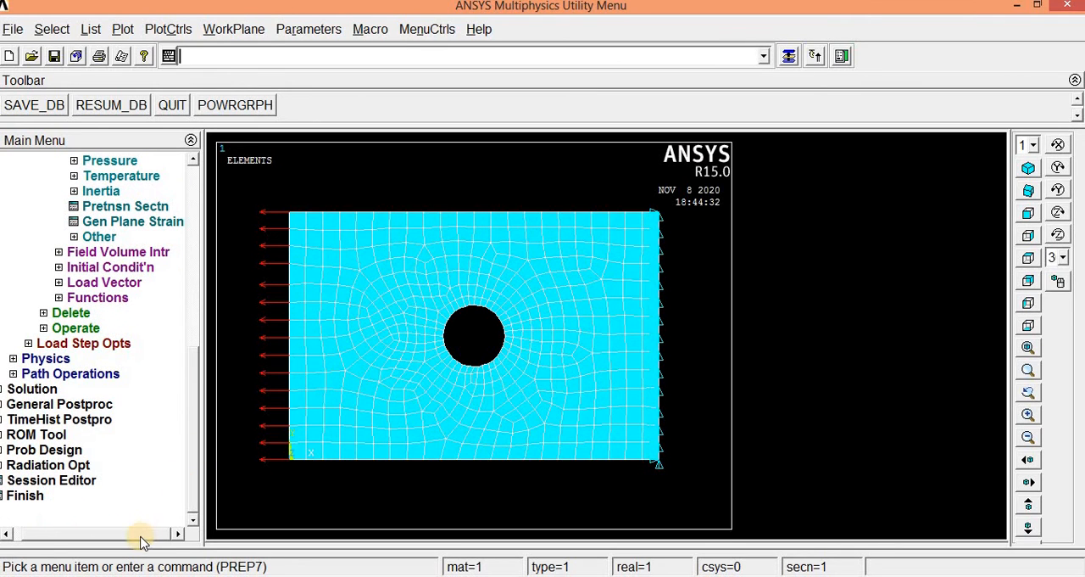
pyautogui.moveTo(141, 536); pyautogui.dragTo(125, 533)
pyautogui.click(34, 389)
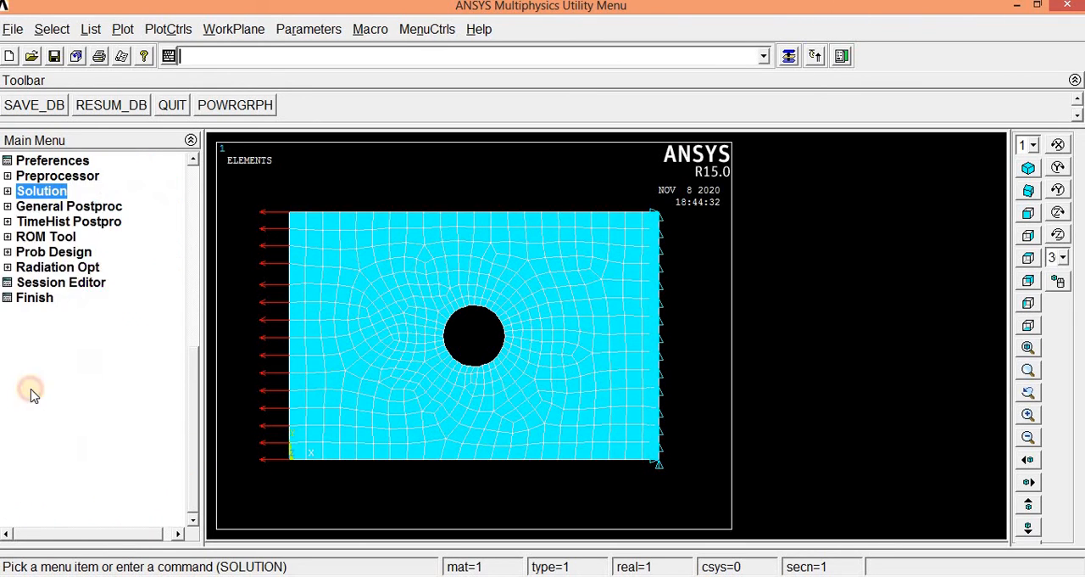
pyautogui.click(49, 284)
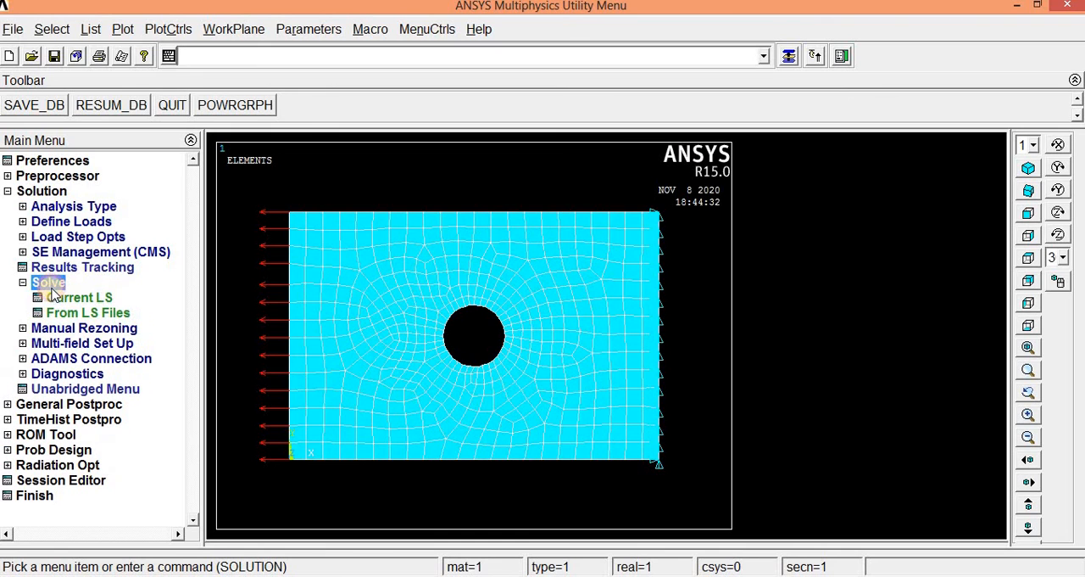
pyautogui.click(78, 301)
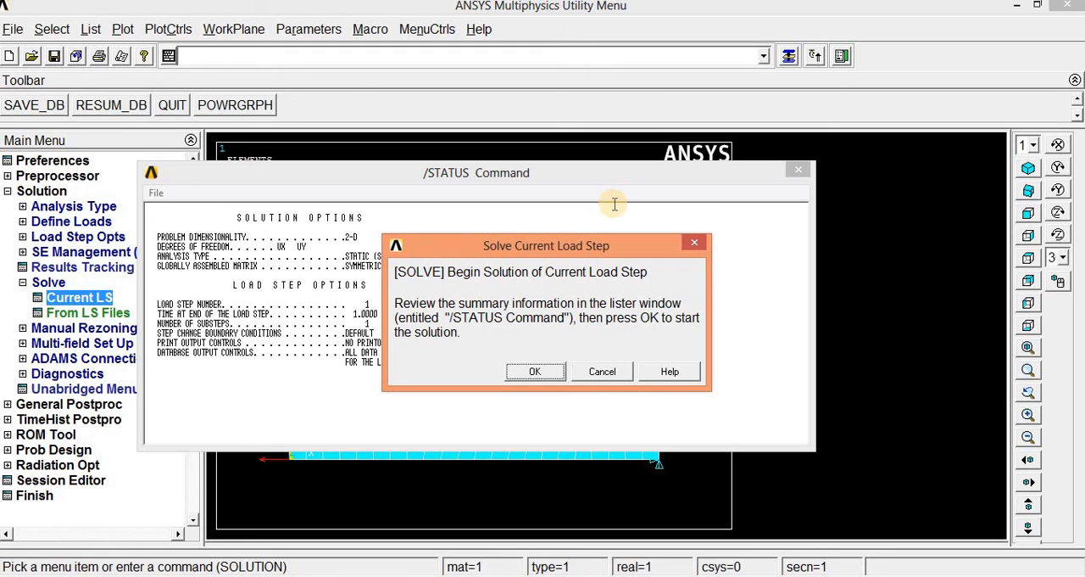
pyautogui.click(536, 370)
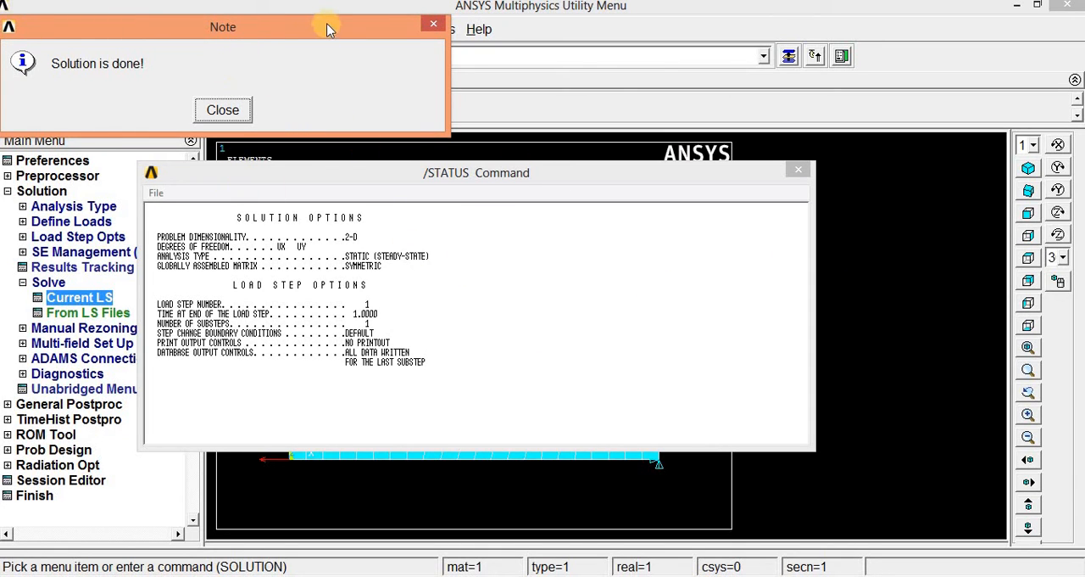
pyautogui.moveTo(329, 29); pyautogui.dragTo(596, 40)
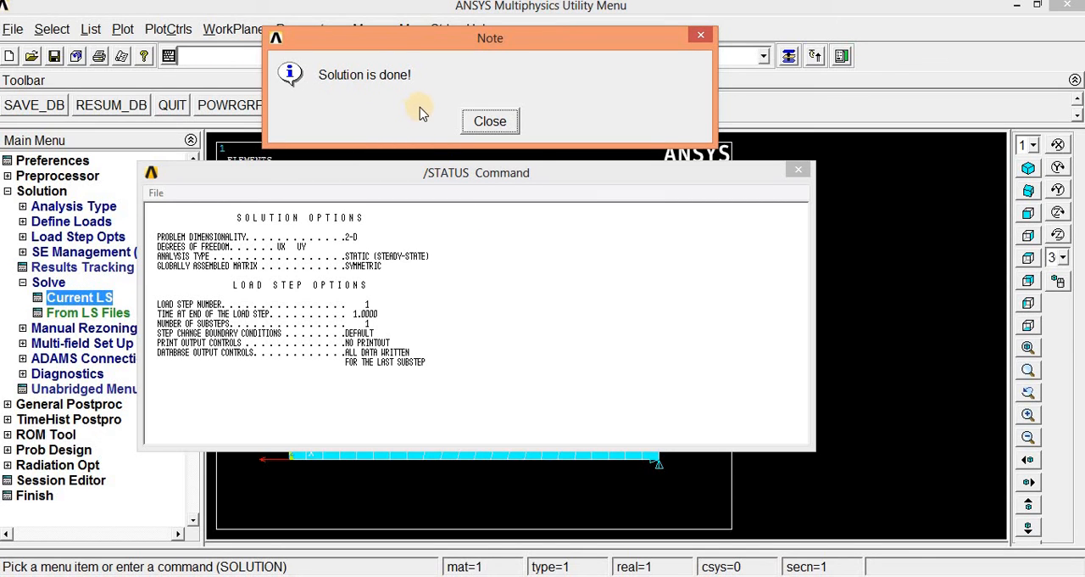
pyautogui.click(490, 121)
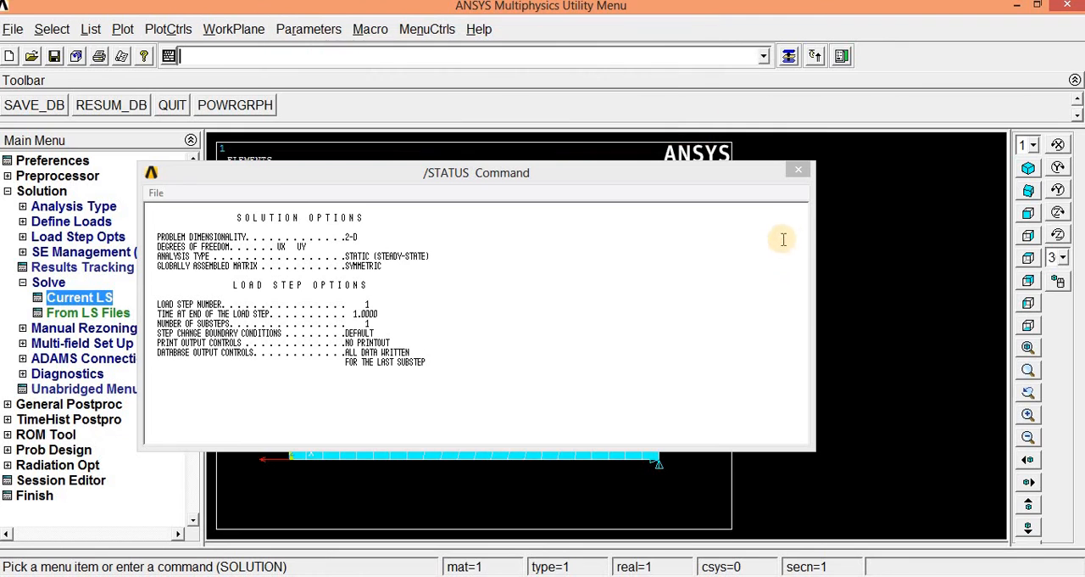
pyautogui.click(798, 172)
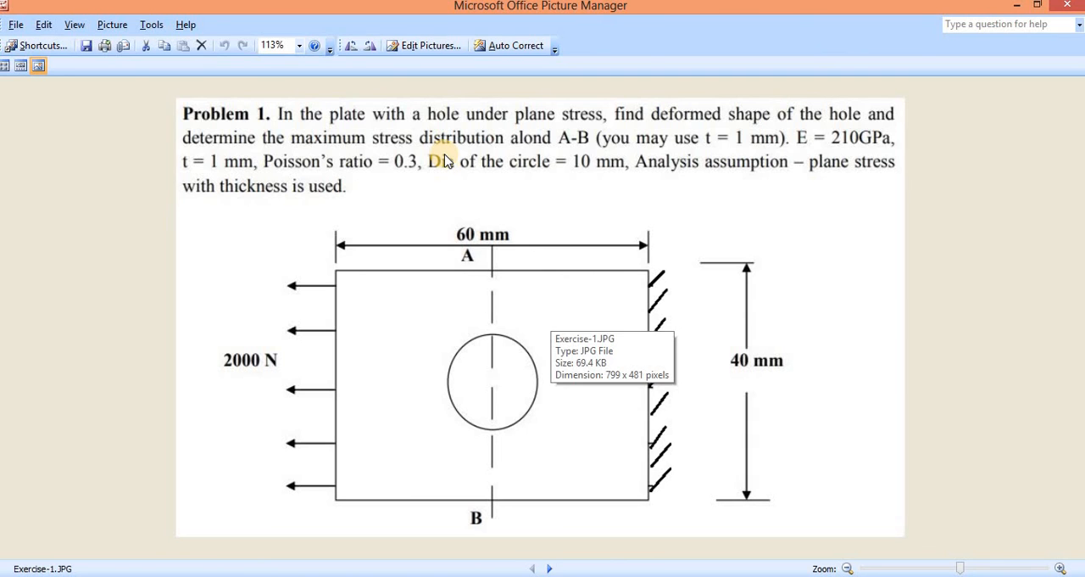
# - Return from the problem drawing to ANSYS and contour plot the nodal solution's von Mises stress with the deformed shape only
pyautogui.click(1016, 7)
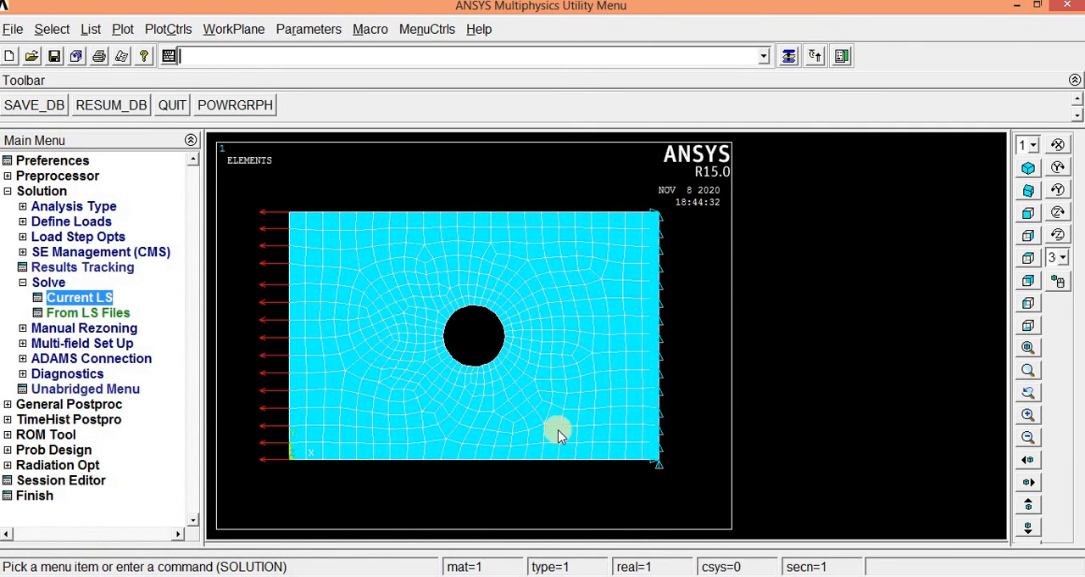
pyautogui.click(55, 405)
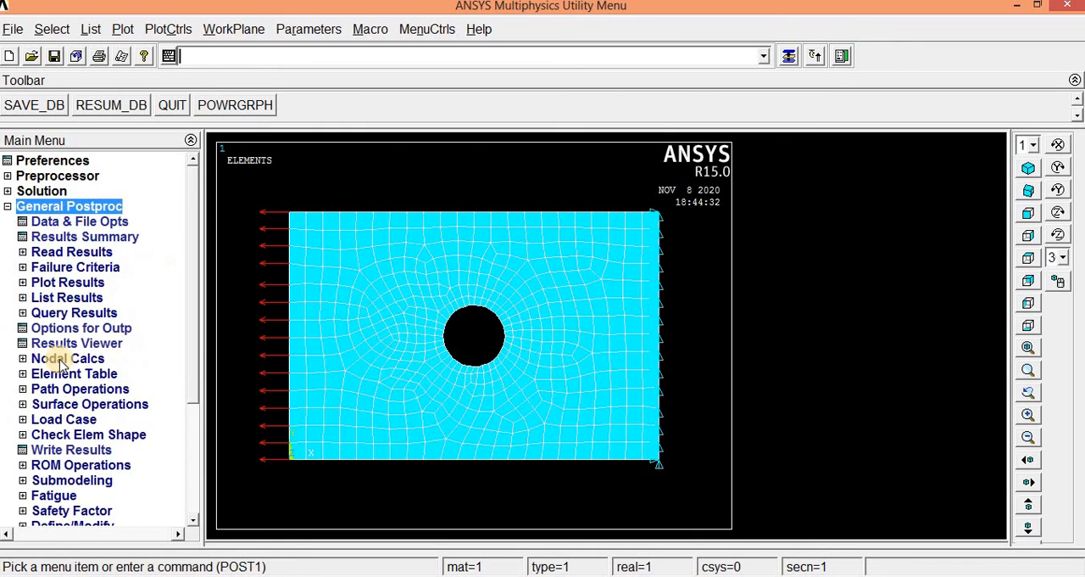
pyautogui.click(63, 285)
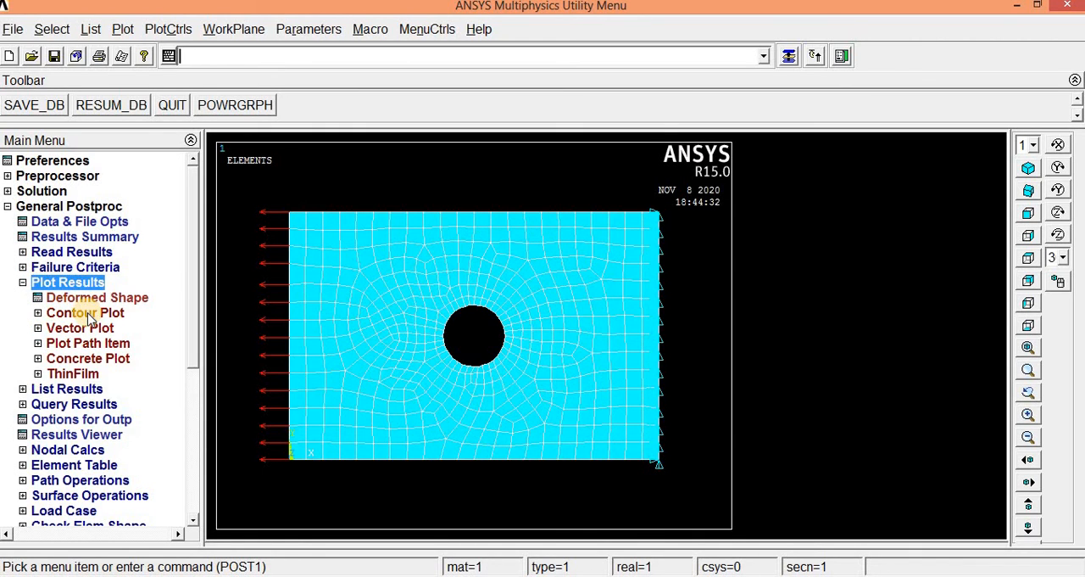
pyautogui.click(87, 313)
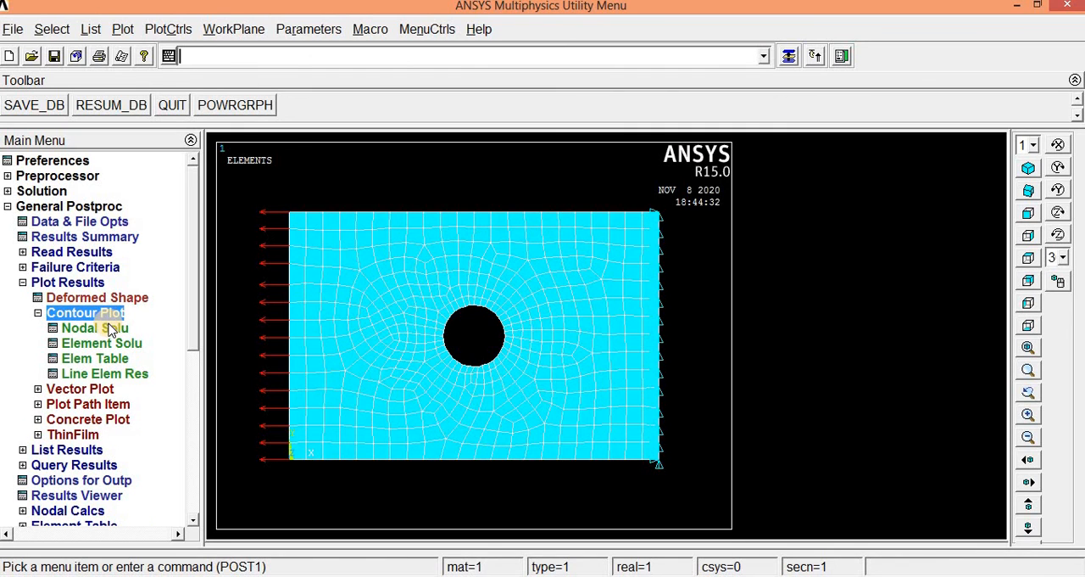
pyautogui.click(110, 329)
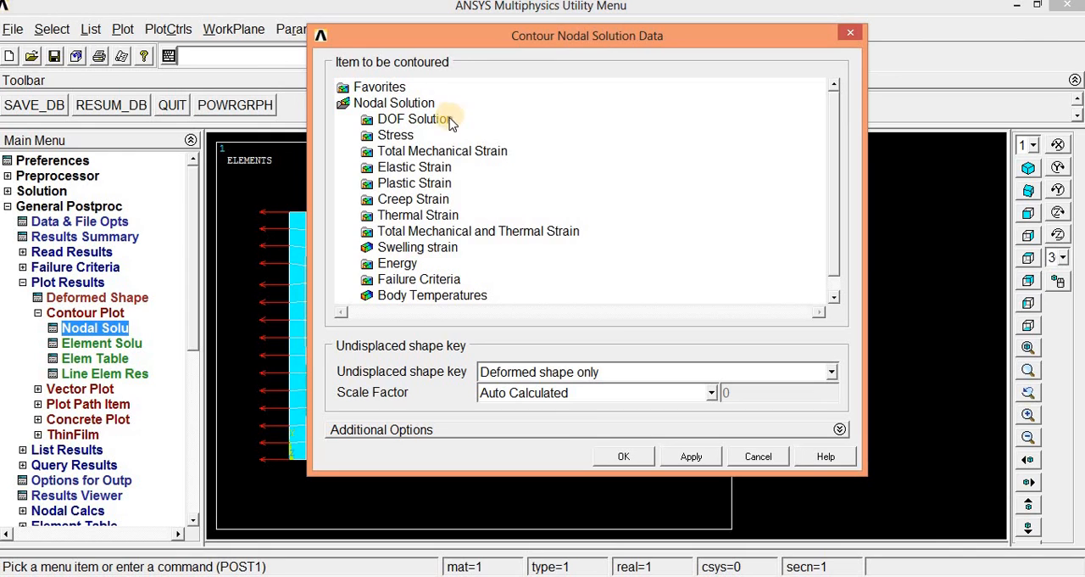
pyautogui.moveTo(836, 201); pyautogui.dragTo(838, 221)
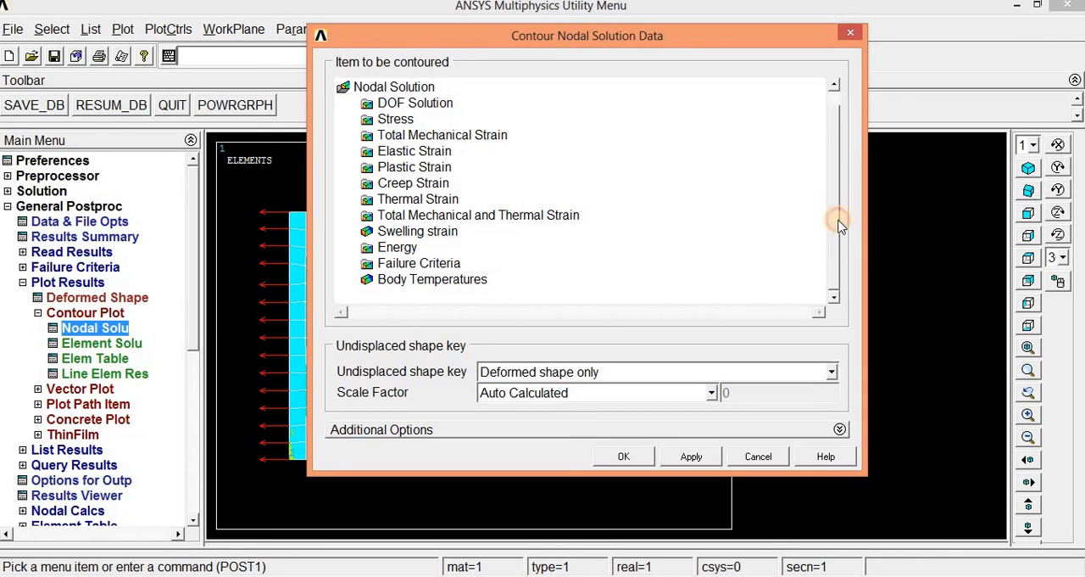
pyautogui.click(403, 120)
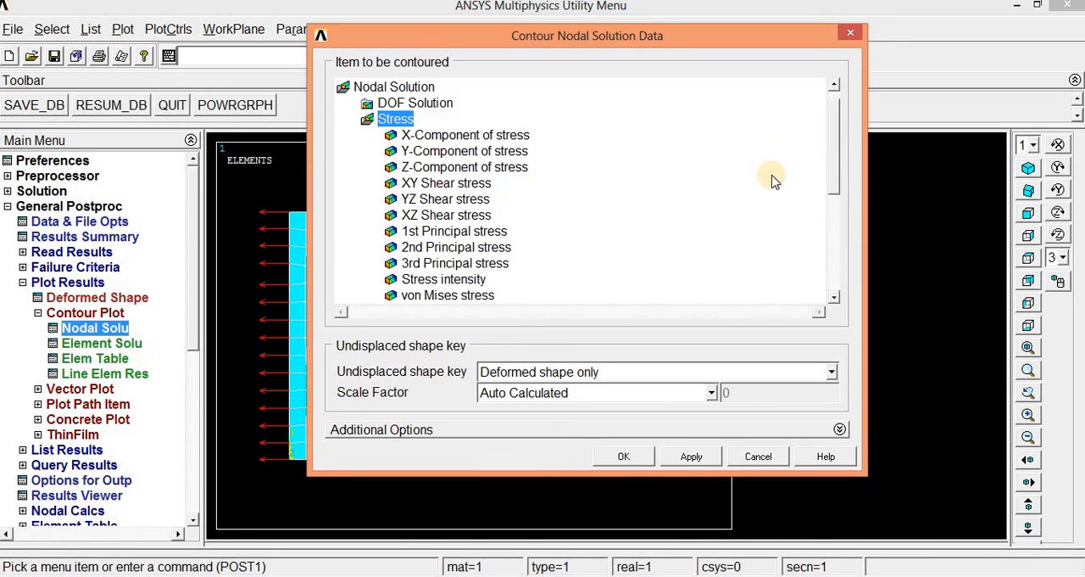
pyautogui.moveTo(837, 142); pyautogui.dragTo(839, 194)
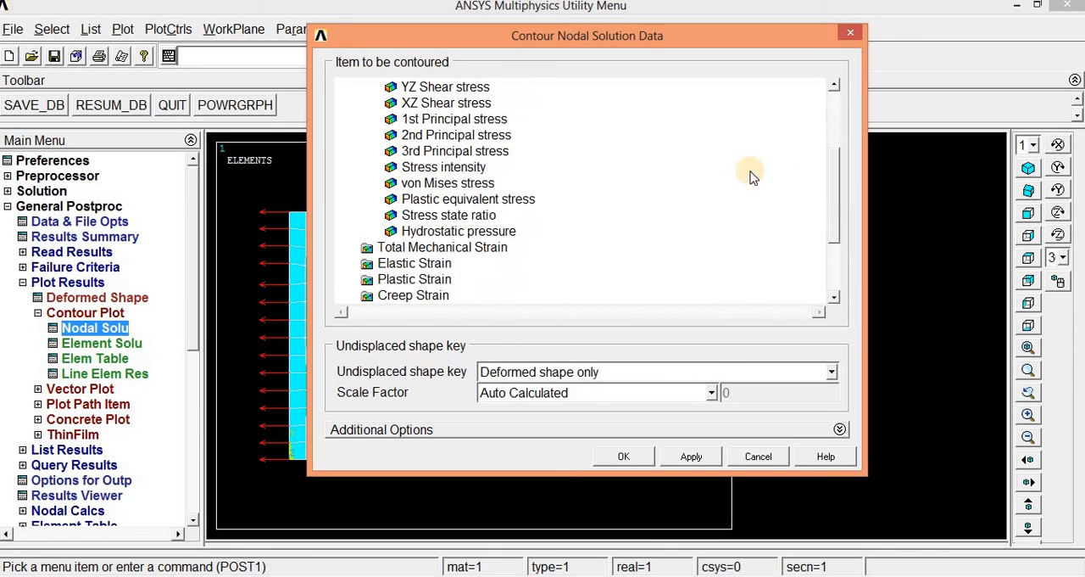
pyautogui.click(437, 184)
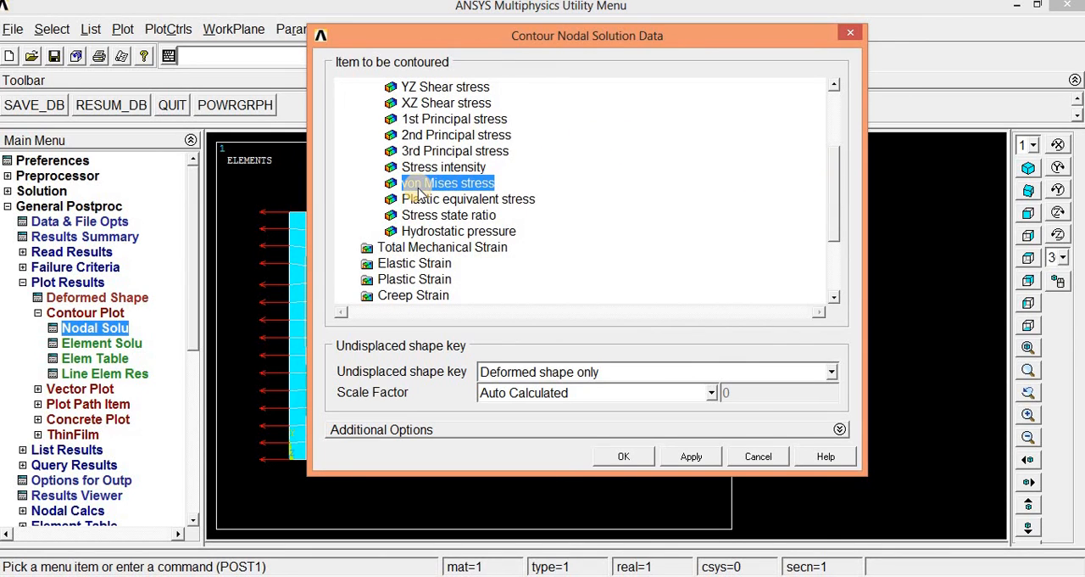
pyautogui.click(627, 457)
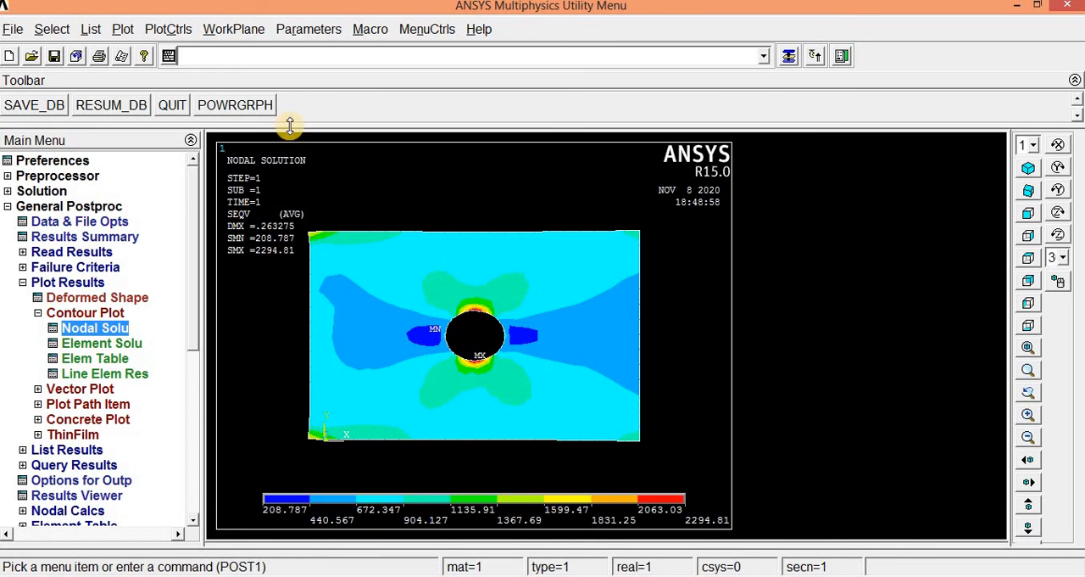
# - Turn on the display of element shapes based on real constant descriptions so the stress plot shows the plate's thickness
pyautogui.click(153, 29)
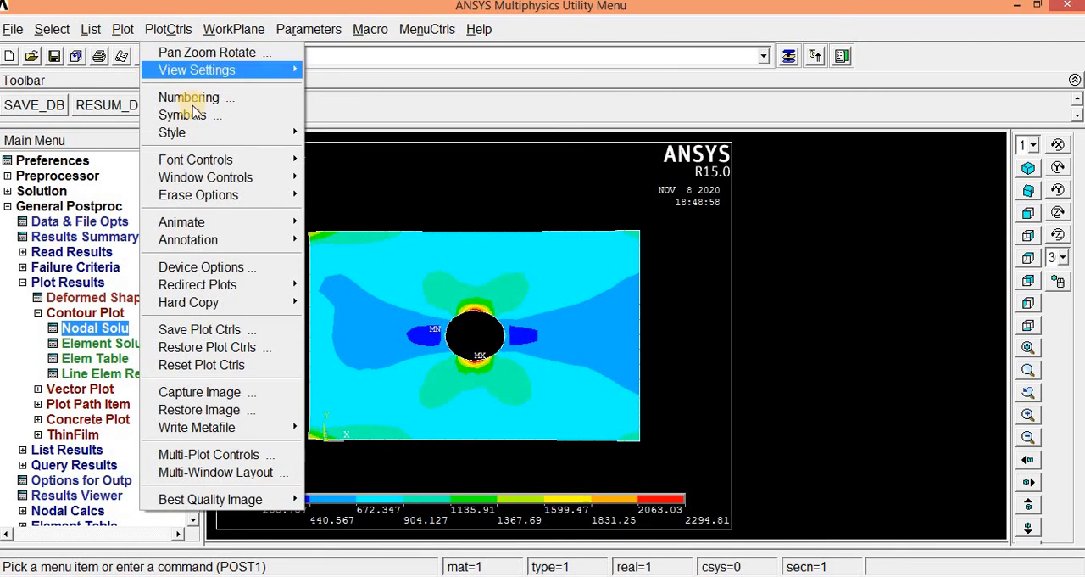
pyautogui.moveTo(199, 135)
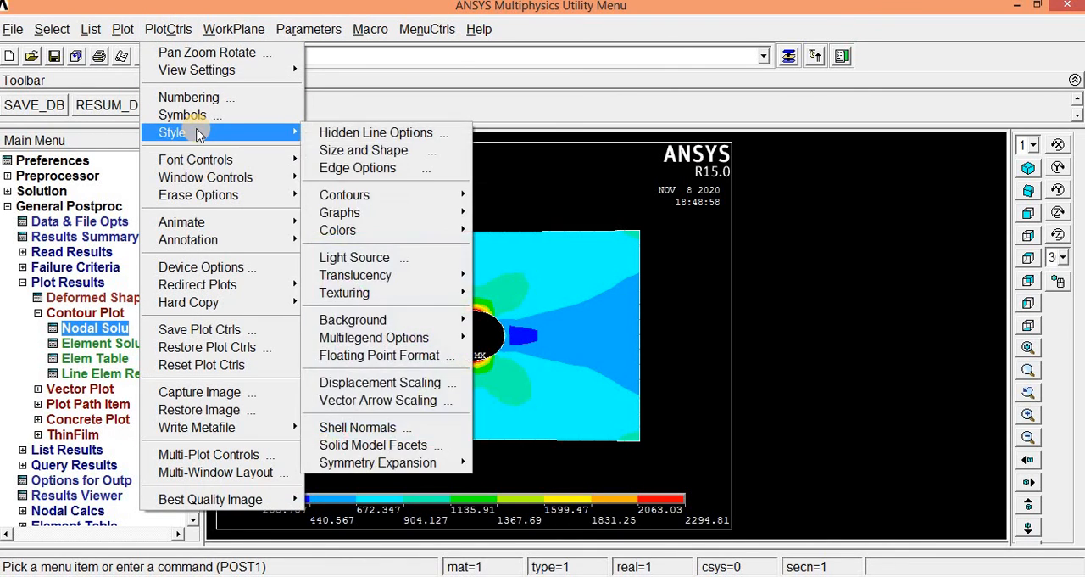
pyautogui.click(378, 150)
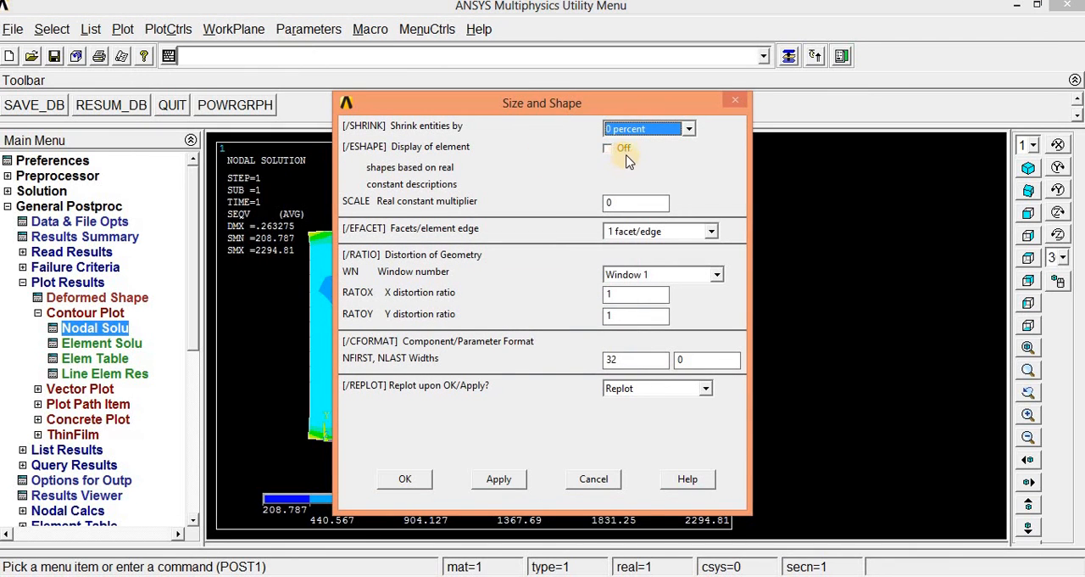
pyautogui.click(608, 149)
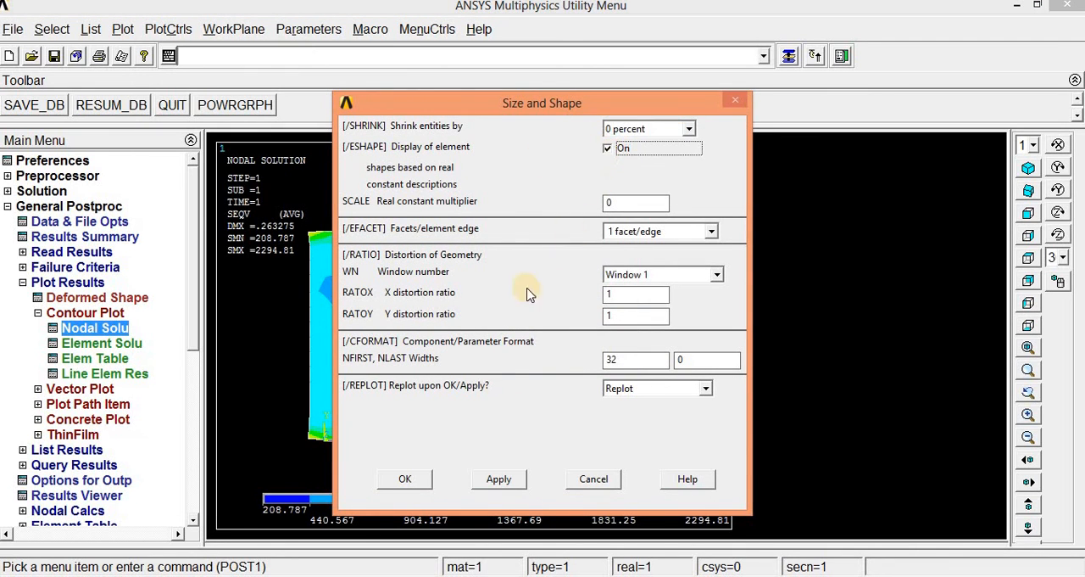
pyautogui.click(405, 481)
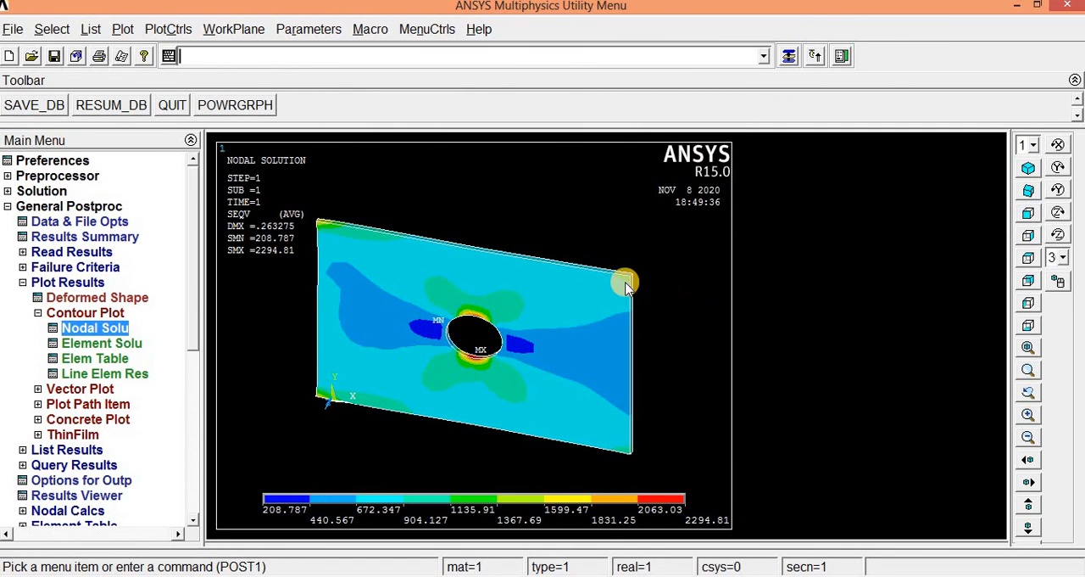
pyautogui.scroll(5, 624, 282)
pyautogui.scroll(-2, 625, 282)
pyautogui.scroll(-2, 625, 283)
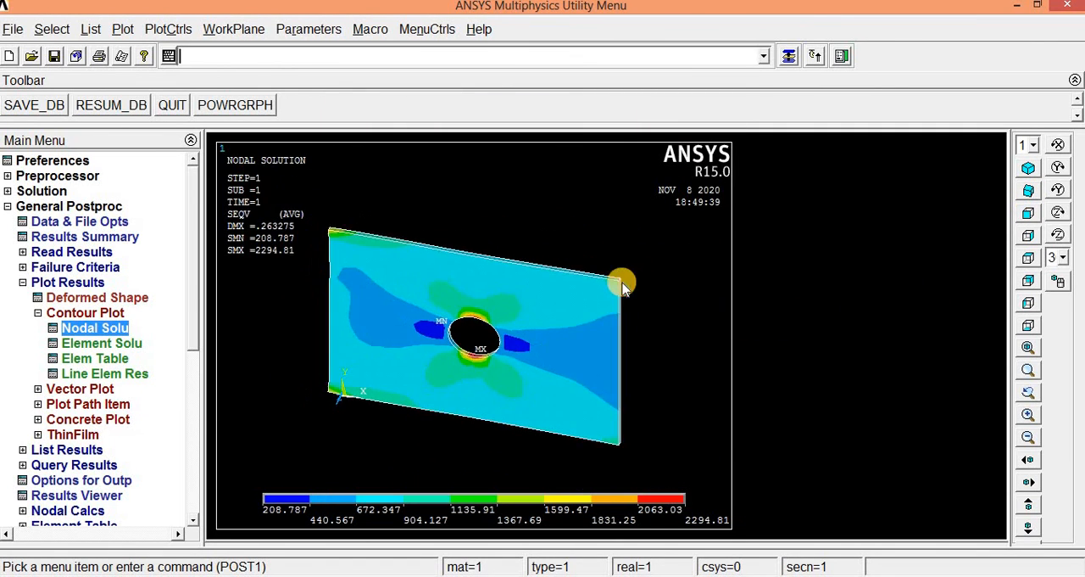